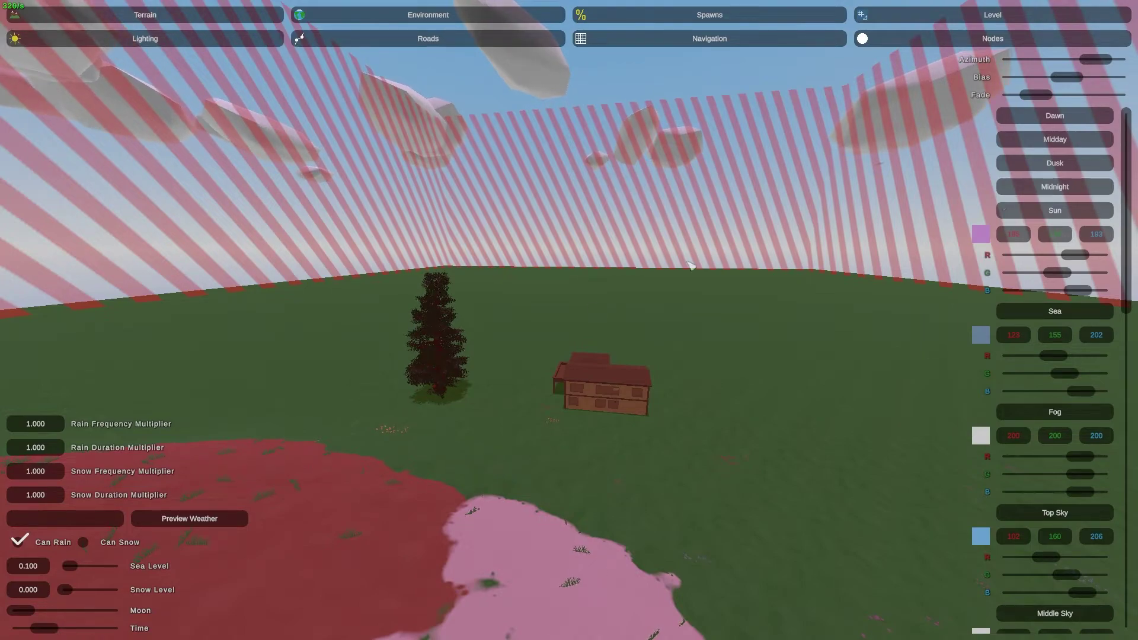
Preview the dawn, midday, dusk and midnight lighting on the map, finishing with midday selected
right_click_drag(923, 209, 569, 320)
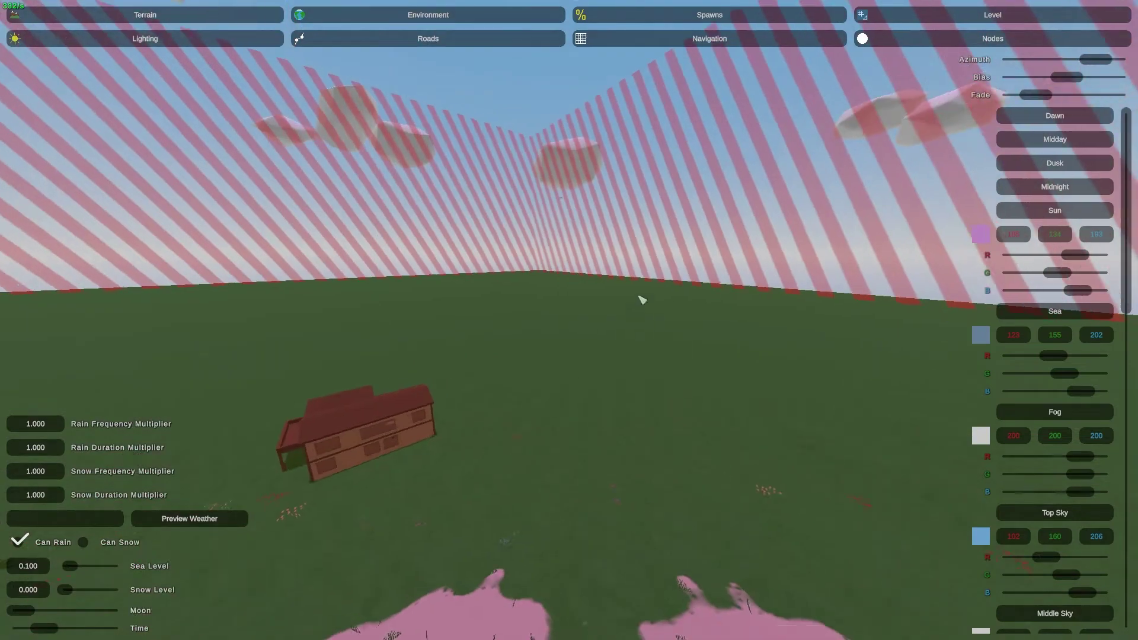
left_click(1060, 118)
left_click(1058, 140)
left_click(1058, 164)
left_click(1057, 186)
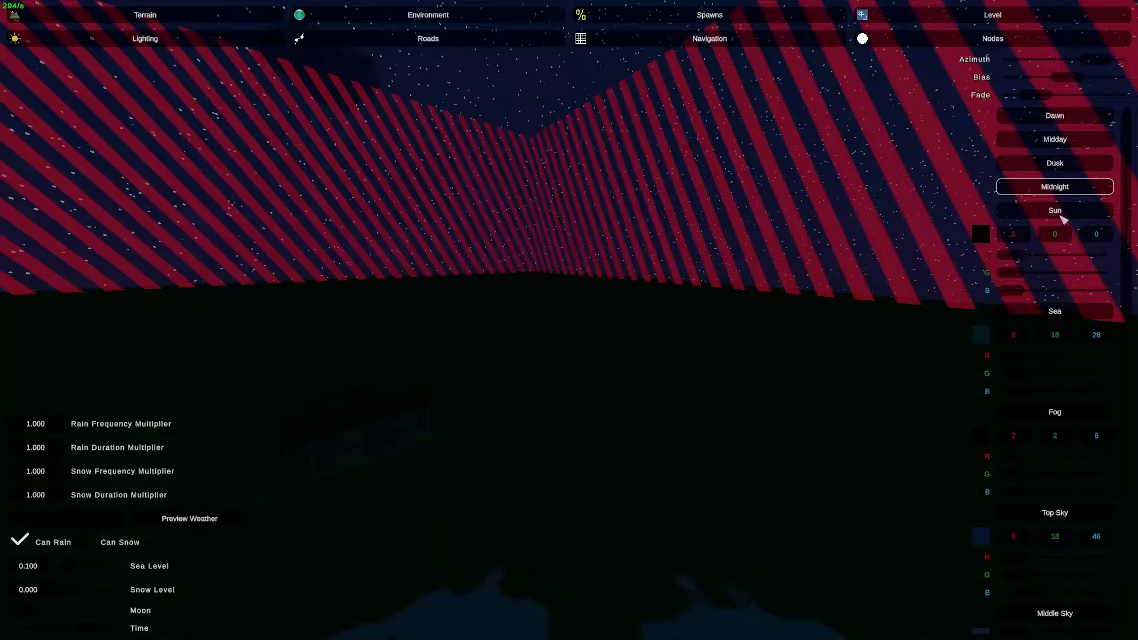
left_click(1070, 164)
left_click(1061, 140)
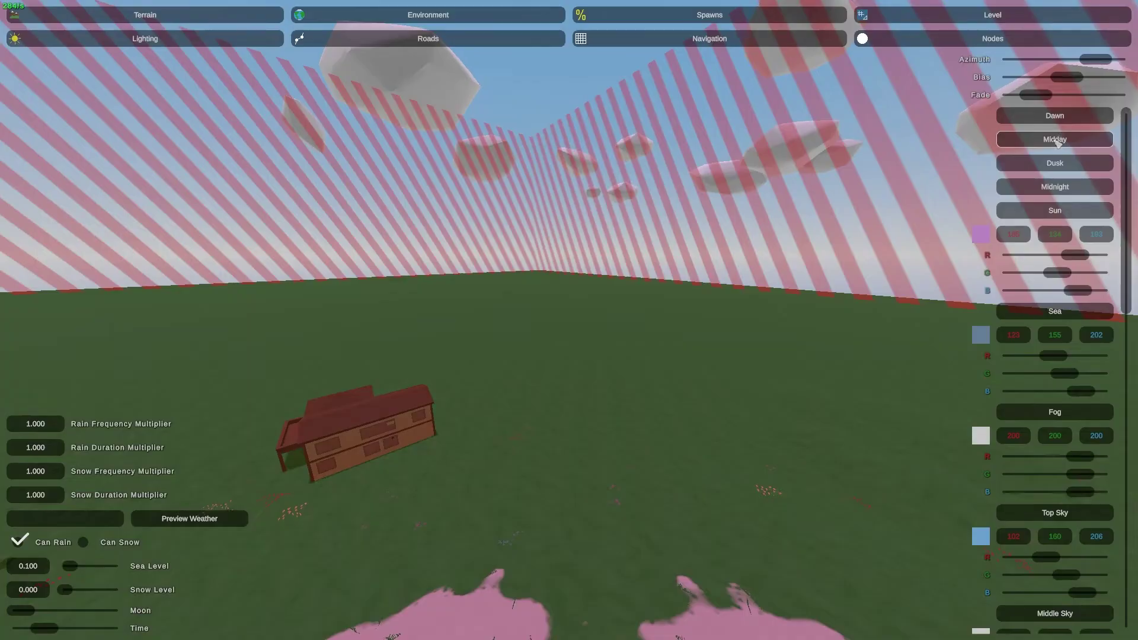
Examine the map around the painted hill, the tree and the house from a more distant viewpoint
key("s")
right_click_drag(776, 173, 1, 550)
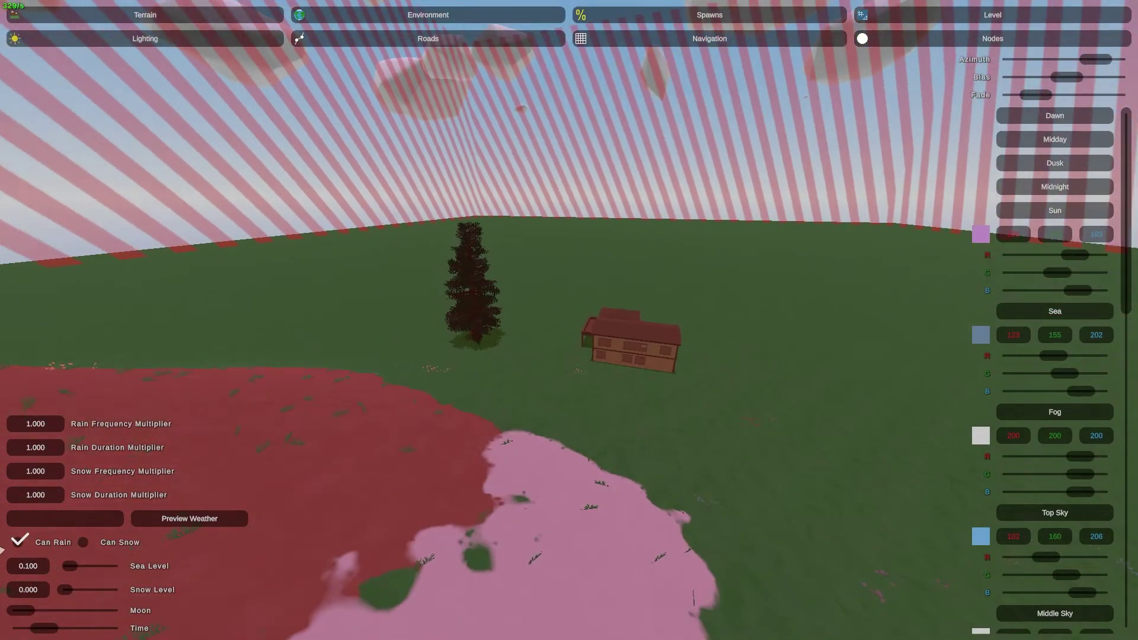
right_click_drag(61, 610, 77, 414)
key("s")
mouse_move(569, 320)
right_mouse_down()
mouse_move(563, 427)
mouse_move(569, 328)
right_mouse_up()
key("s")
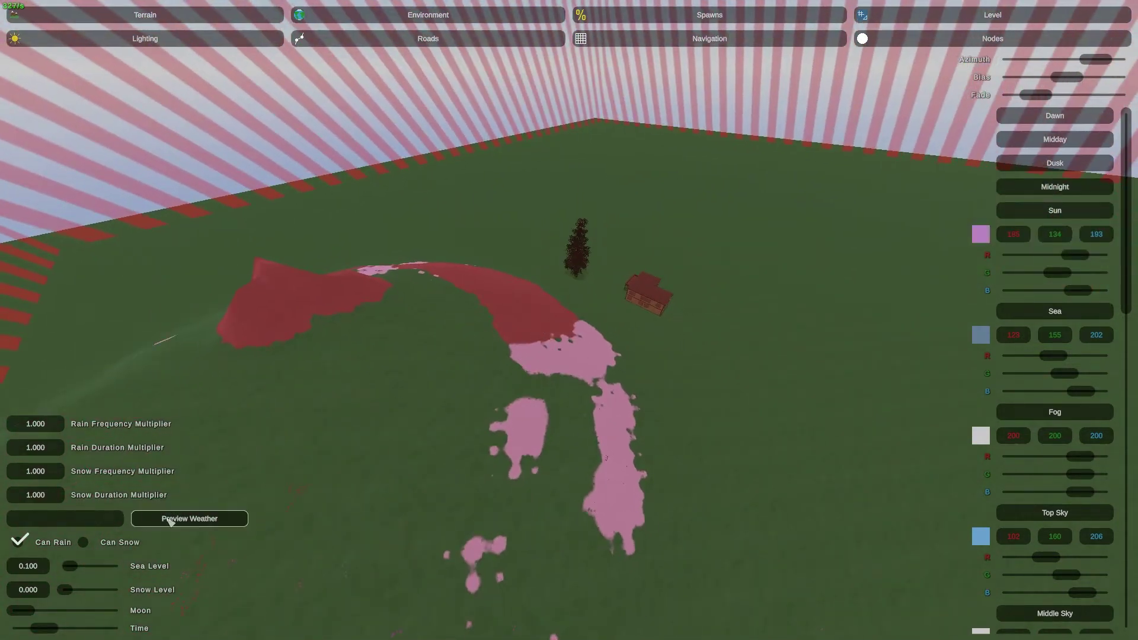
key("w")
right_click_drag(474, 413, 284, 338)
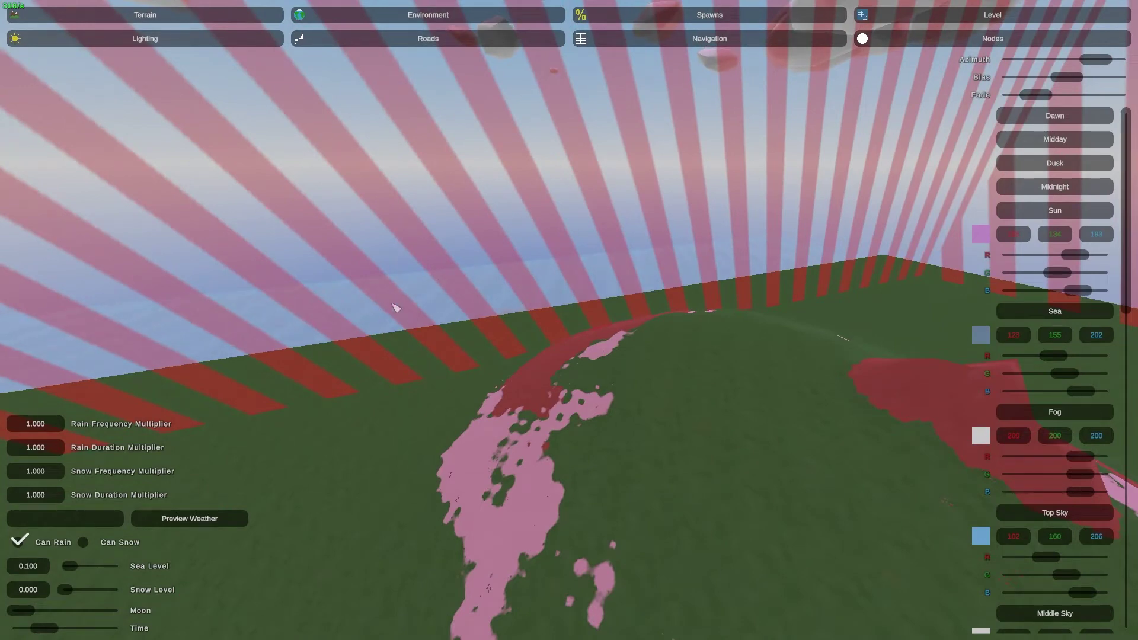
right_click_drag(414, 307, 350, 504)
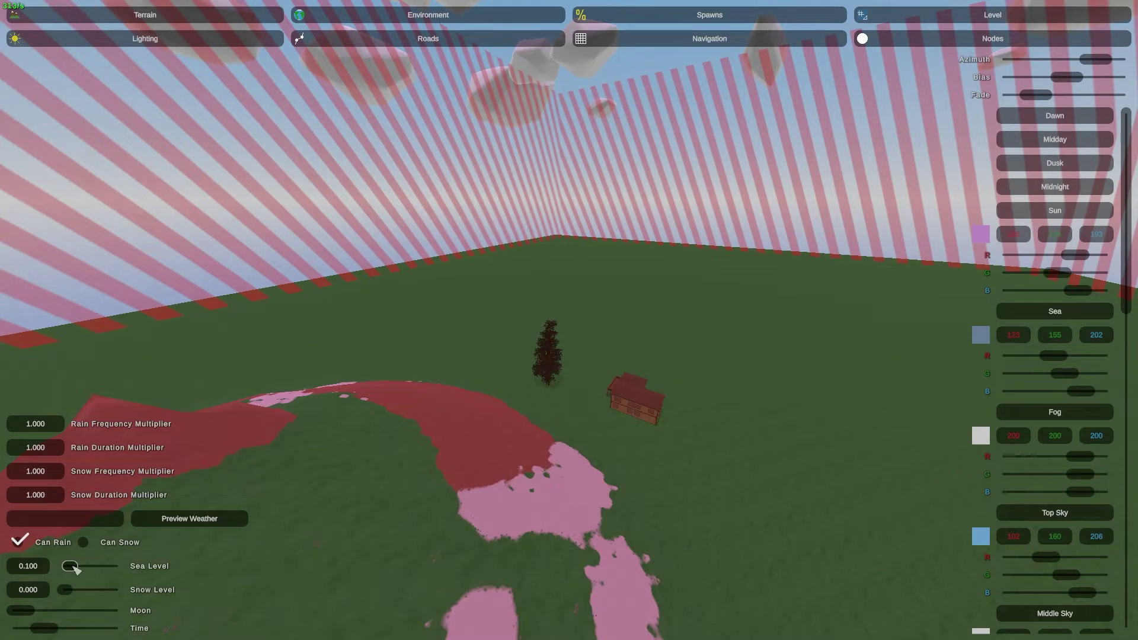
Try the sea level at its maximum of 1.000 and bring it back down to 0.142
left_click_drag(74, 566, 120, 570)
mouse_move(121, 567)
right_mouse_down()
mouse_move(139, 367)
mouse_move(116, 522)
mouse_move(131, 551)
right_mouse_up()
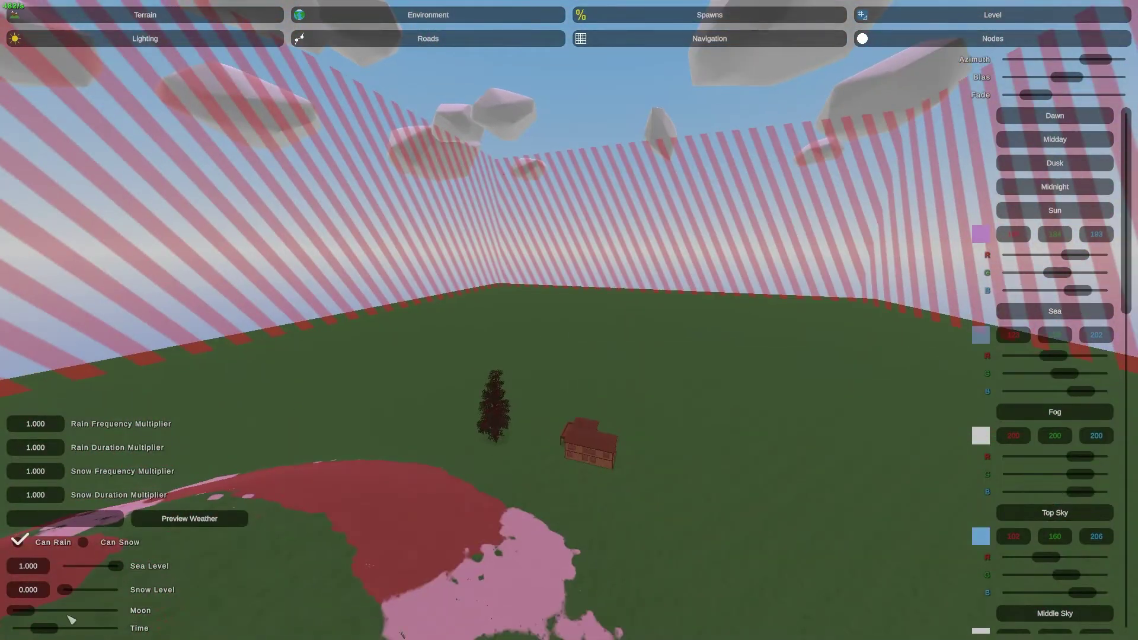
left_click_drag(123, 566, 121, 566)
mouse_move(122, 564)
right_mouse_down()
mouse_move(925, 302)
mouse_move(112, 568)
right_mouse_up()
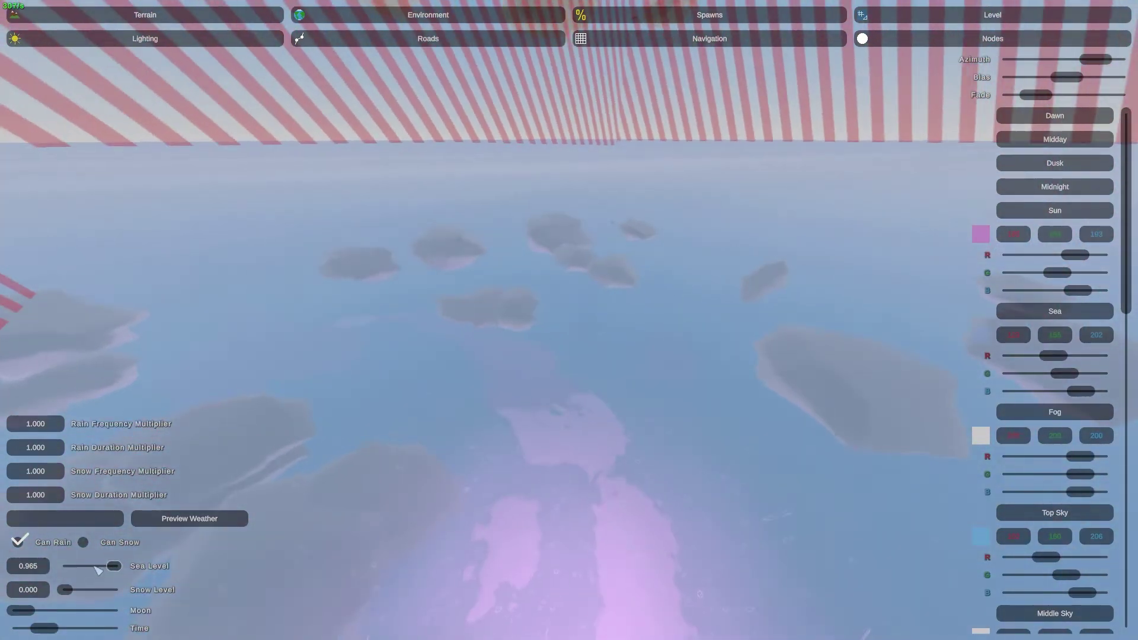
left_click_drag(112, 568, 76, 568)
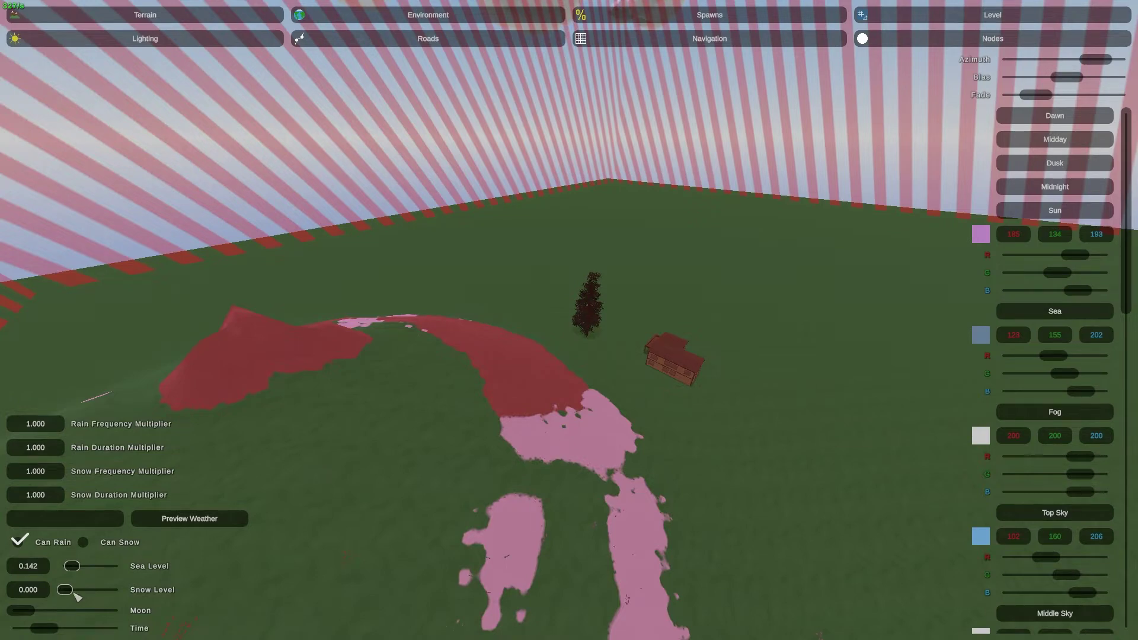
Set the snow level to 0.800
left_click_drag(70, 595, 114, 606)
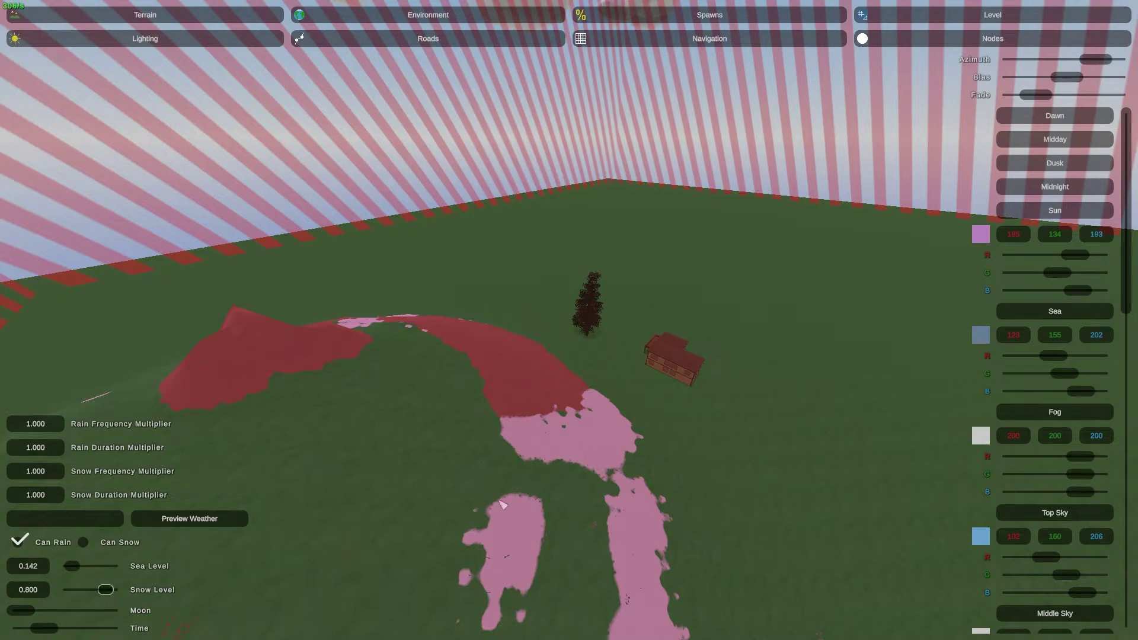
right_click_drag(502, 504, 543, 205)
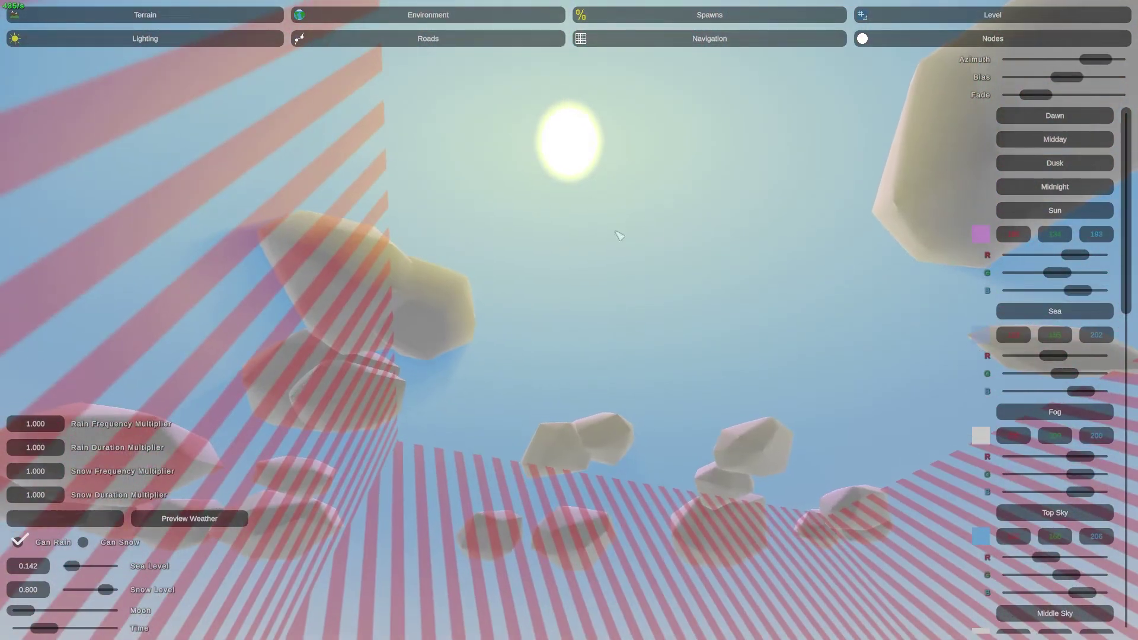
right_click_drag(629, 381, 462, 639)
right_click_drag(586, 385, 579, 318)
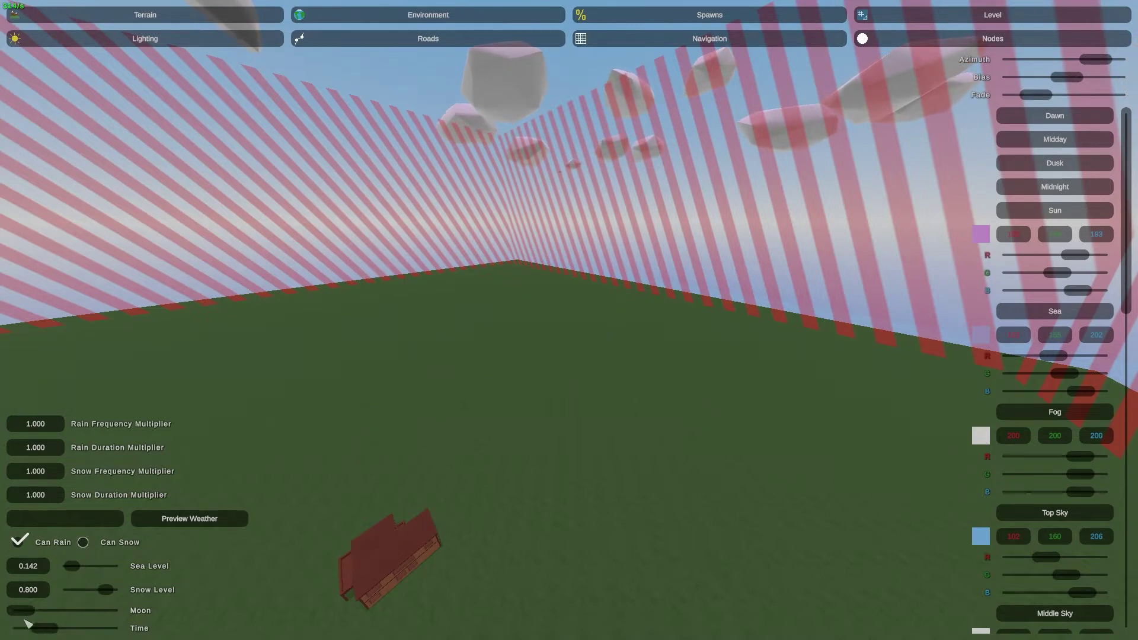
Raise the moon setting well past its middle and switch the lighting to dawn to view the moon
right_click_drag(130, 584, 560, 326)
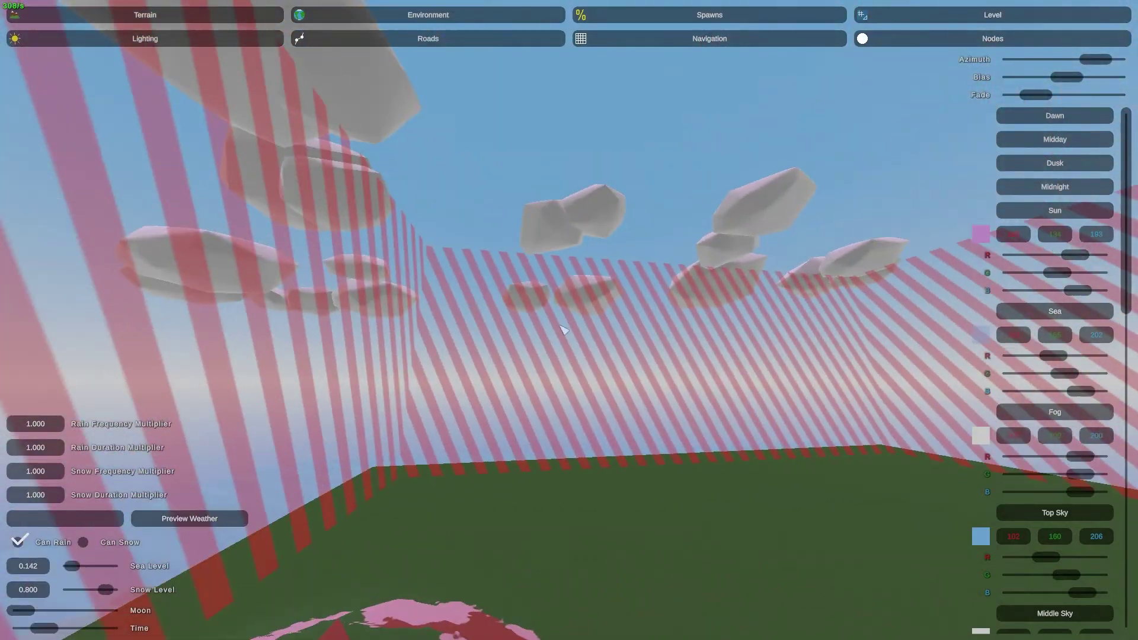
right_click_drag(558, 388, 569, 320)
left_click_drag(26, 611, 91, 612)
right_click_drag(90, 612, 569, 320)
left_click(1061, 146)
left_click(1061, 123)
right_click_drag(1061, 124, 569, 320)
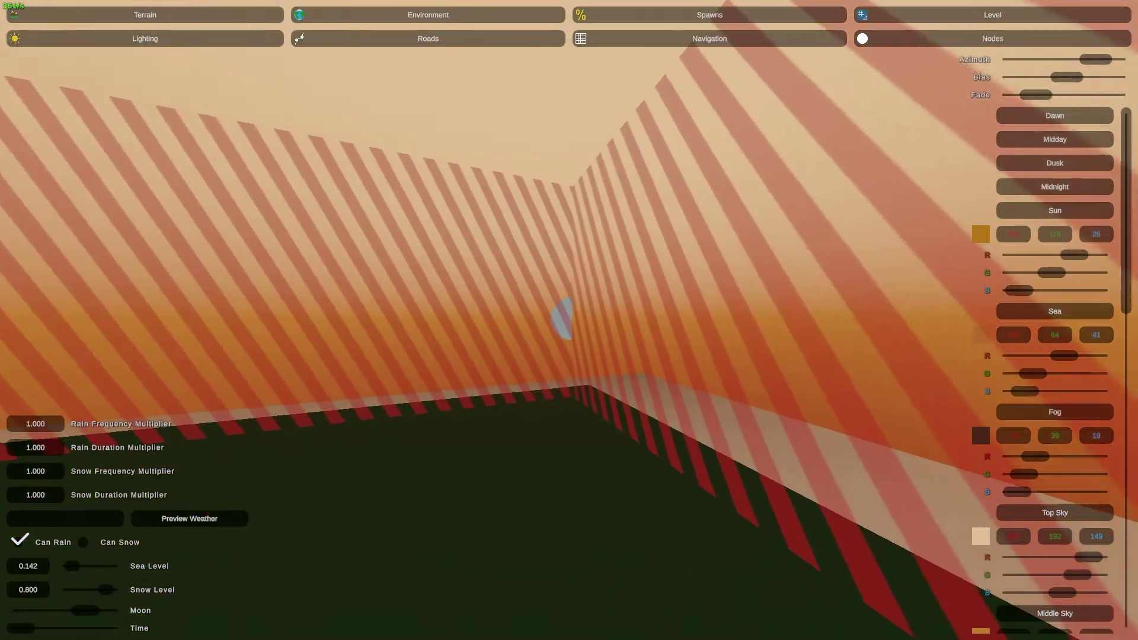
Try the crescent and full moon phases and return the moon setting to its minimum
left_click_drag(84, 610, 21, 611)
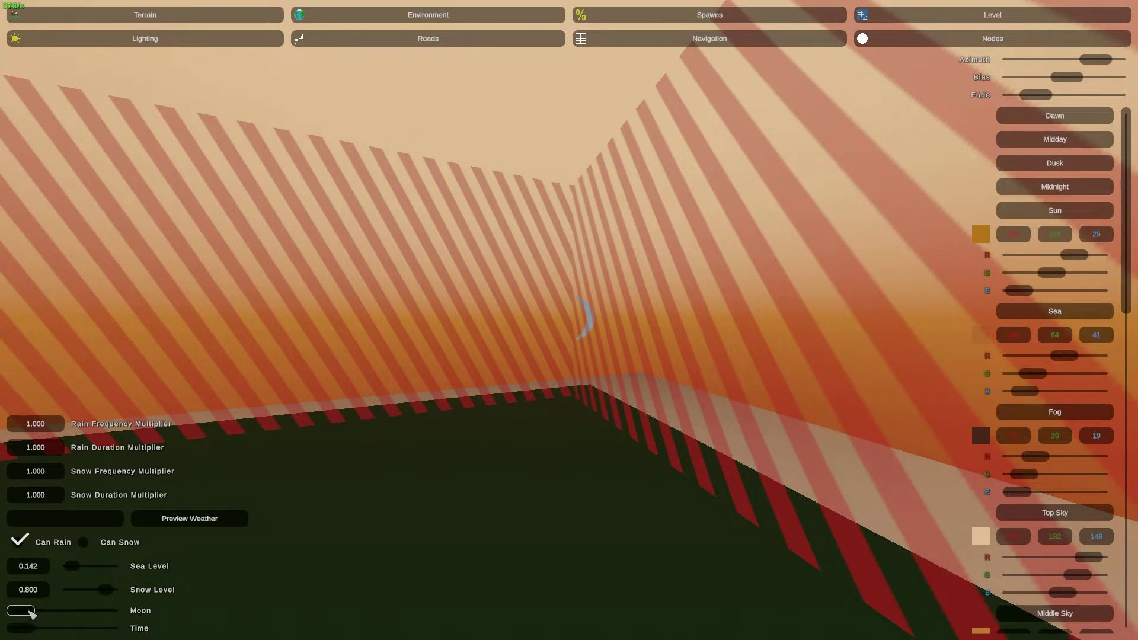
left_click_drag(29, 612, 77, 623)
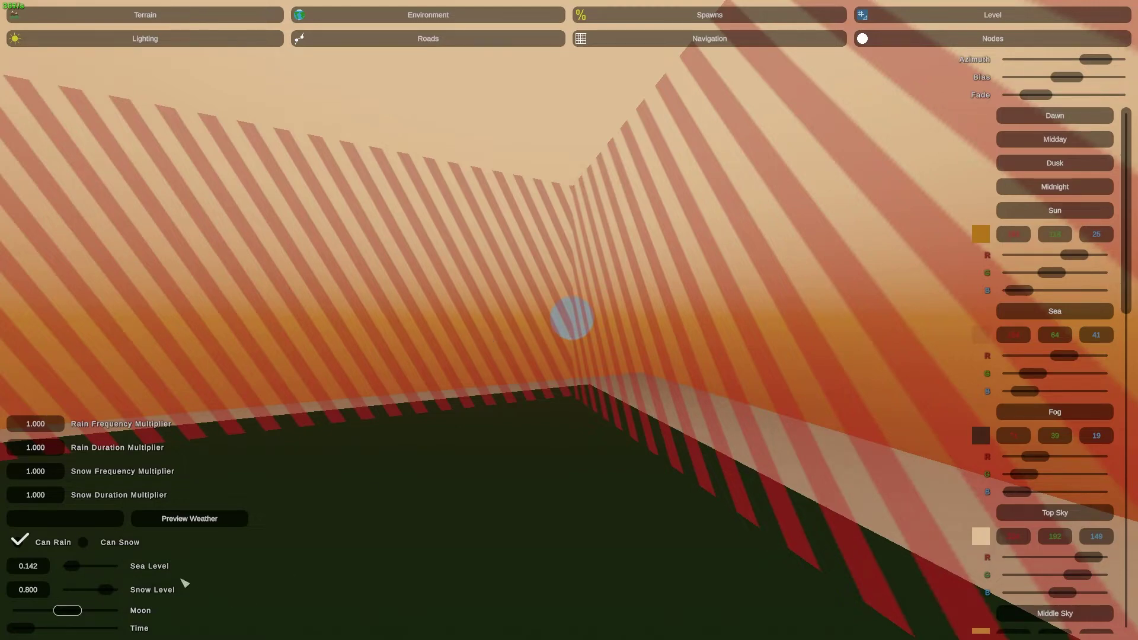
left_click_drag(77, 612, 36, 629)
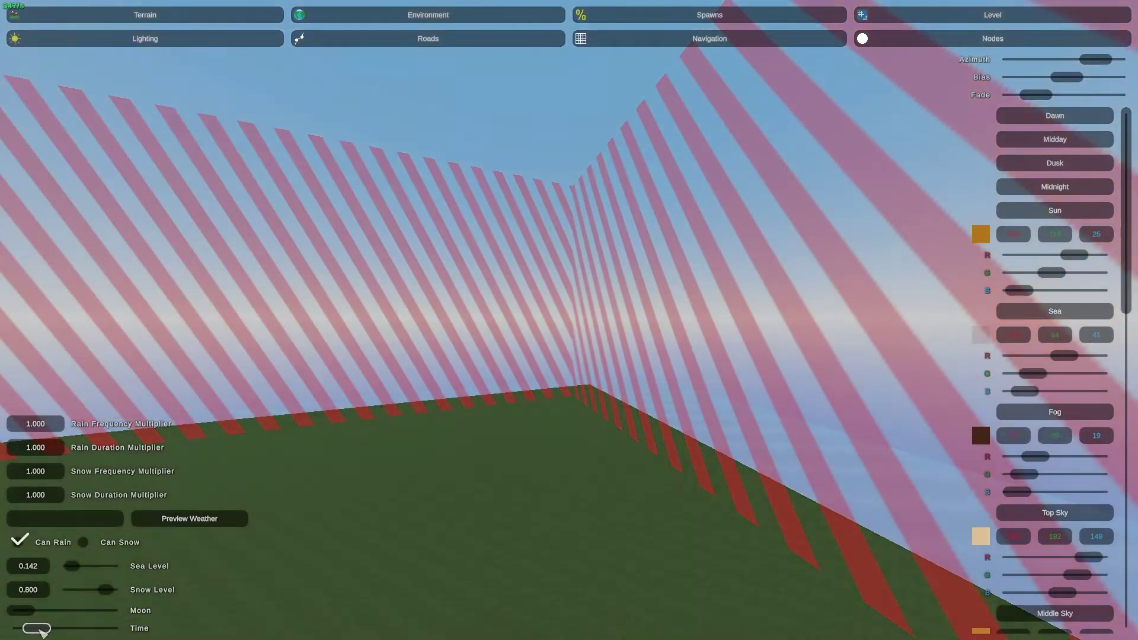
Adjust the time of day to early morning with the sun above the horizon
right_click_drag(569, 320, 447, 370)
mouse_move(47, 628)
left_mouse_down()
mouse_move(106, 627)
mouse_move(31, 635)
left_mouse_up()
right_click_drag(901, 190, 574, 321)
right_click_drag(855, 209, 409, 323)
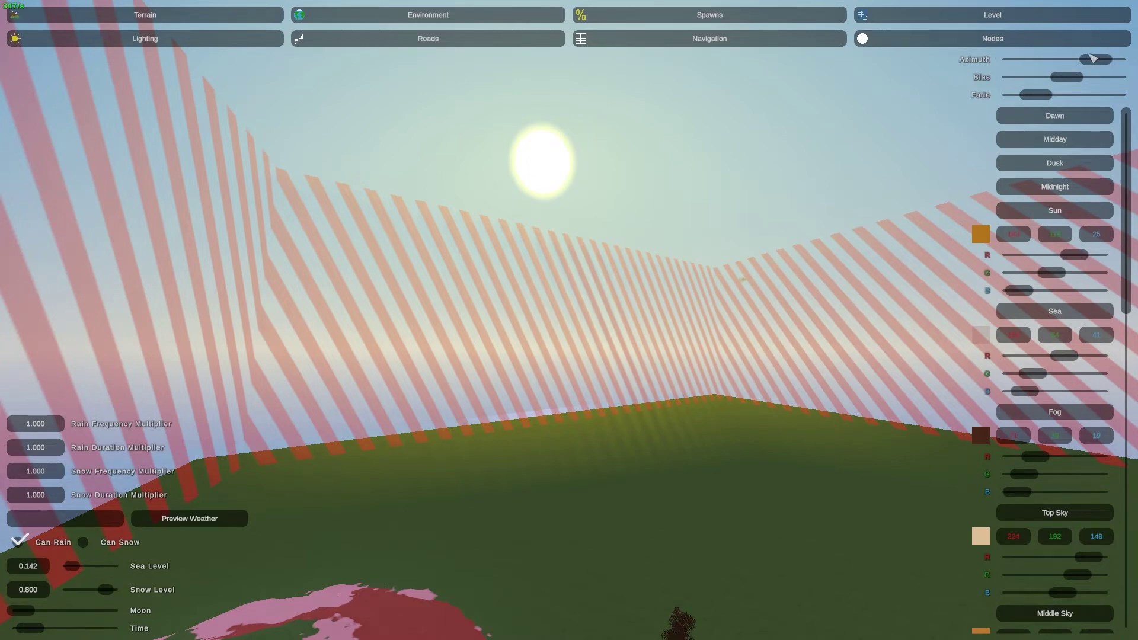
Lower the sun's azimuth in stages to near the low end of its range, following the sun's position
right_click_drag(828, 105, 829, 228)
key("s")
right_click_drag(1109, 121, 1099, 59)
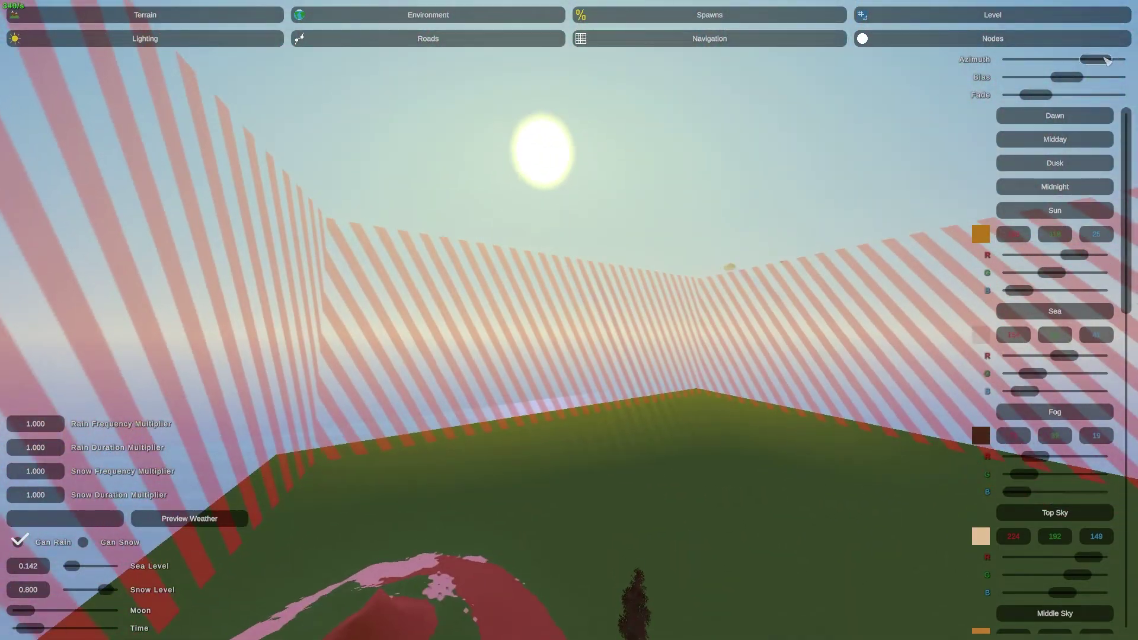
left_click_drag(1095, 56, 1082, 57)
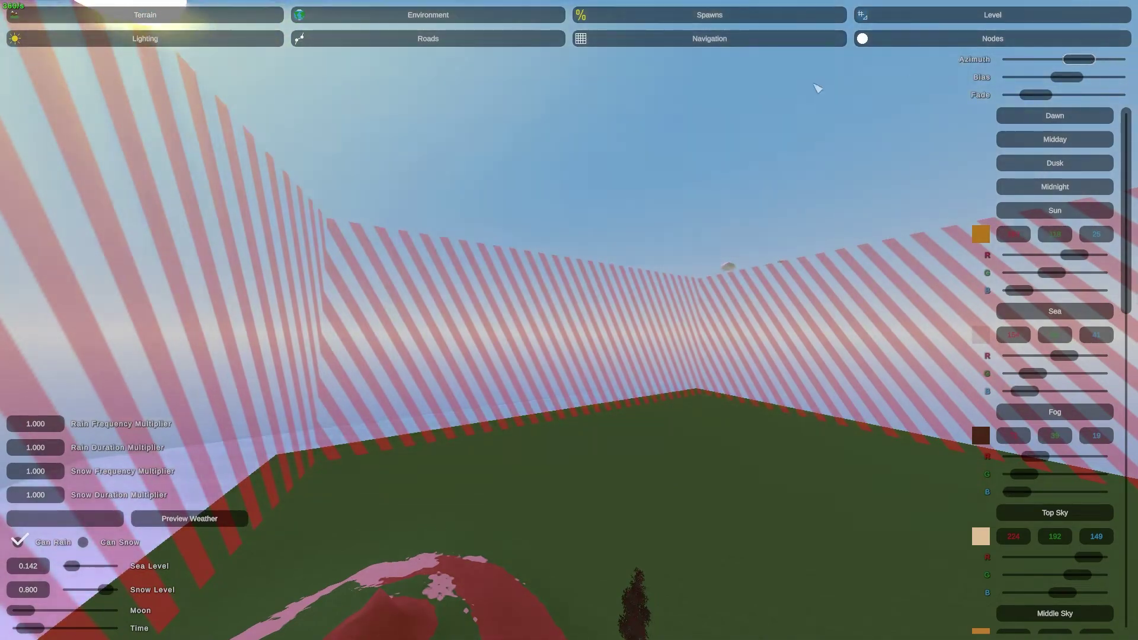
right_click_drag(908, 77, 770, 47)
left_click_drag(1080, 59, 1059, 60)
right_click_drag(960, 100, 776, 47)
left_click_drag(1060, 62, 1049, 63)
right_click_drag(996, 89, 569, 323)
left_click_drag(1042, 64, 1028, 62)
right_click_drag(1001, 83, 750, 125)
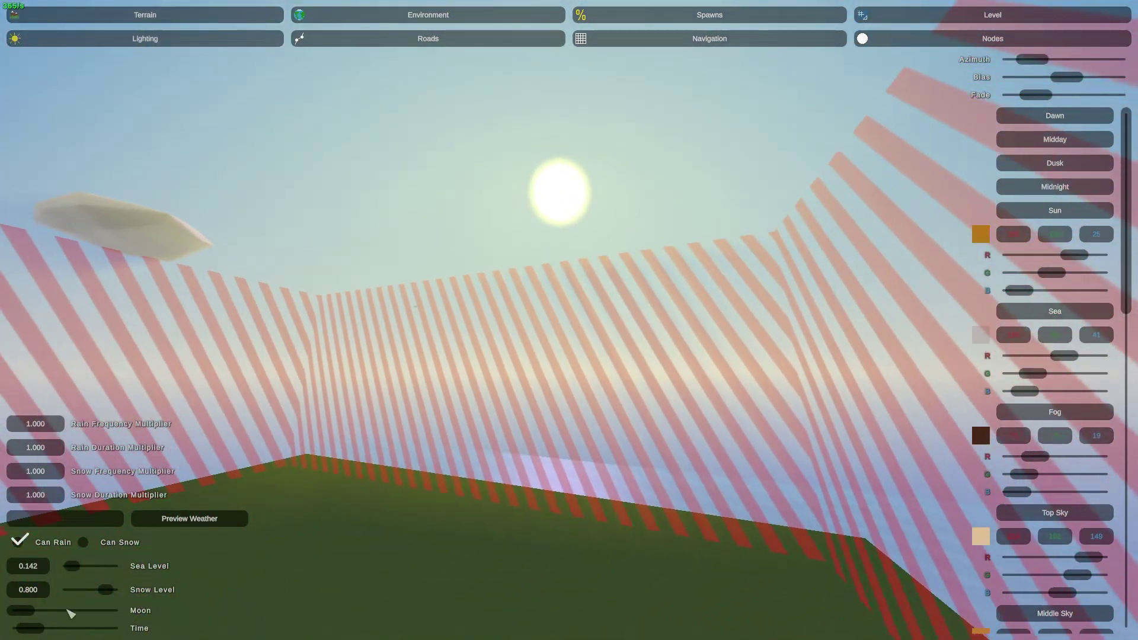
Set the time of day to its start at dawn and raise the azimuth slightly
mouse_move(37, 633)
left_mouse_down()
mouse_move(48, 632)
mouse_move(21, 638)
left_mouse_up()
left_click_drag(1033, 62, 1051, 63)
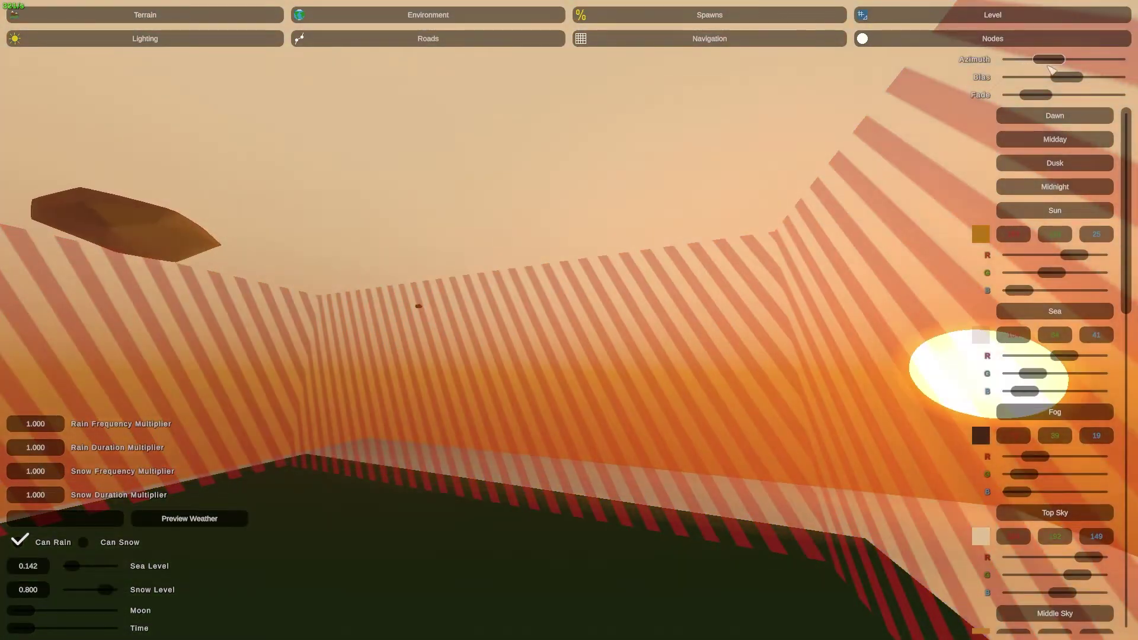
right_click_drag(1008, 83, 1097, 86)
Advance the time of day slightly to bring the sun above the horizon
left_click_drag(21, 629, 24, 634)
right_click_drag(23, 634, 13, 639)
right_click_drag(674, 351, 659, 312)
right_click_drag(799, 283, 785, 243)
right_click_drag(431, 345, 431, 345)
right_click_drag(1064, 61, 1064, 61)
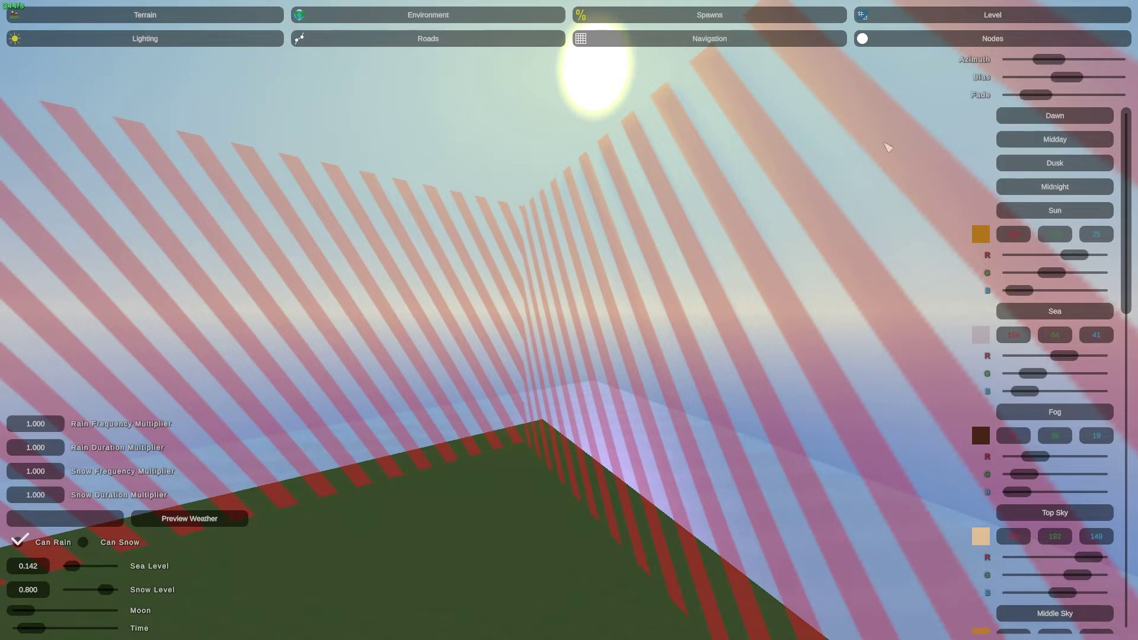
right_click_drag(888, 148, 734, 234)
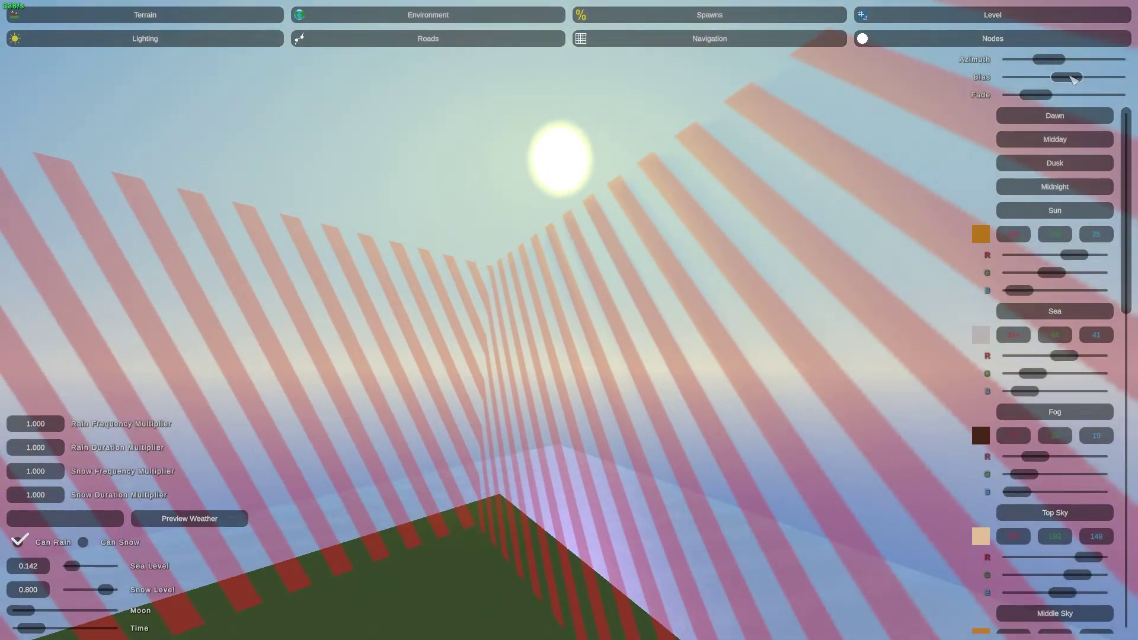
Try the bias at its maximum and about the middle, and settle it well below the middle
left_click_drag(1072, 78, 1114, 78)
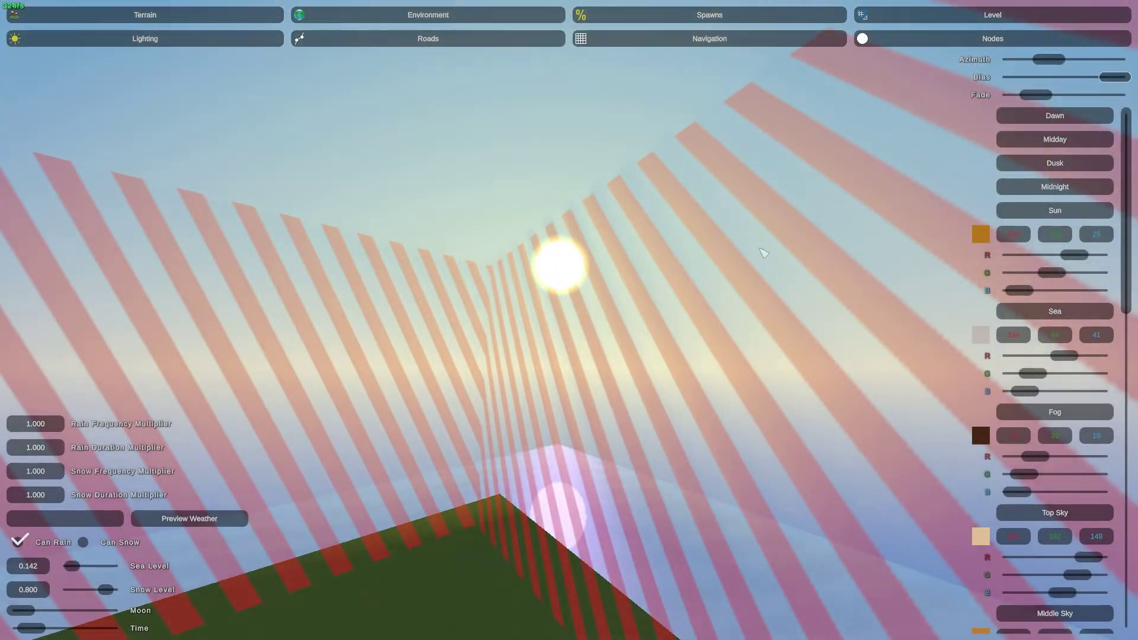
left_click_drag(1119, 82, 1067, 84)
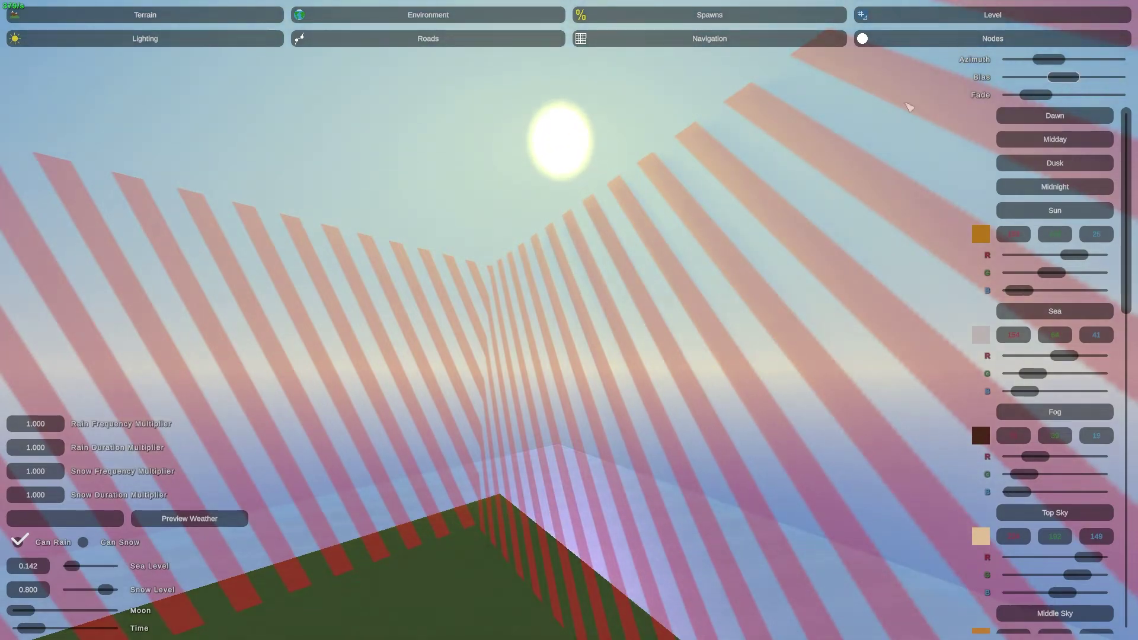
right_click_drag(525, 160, 573, 326)
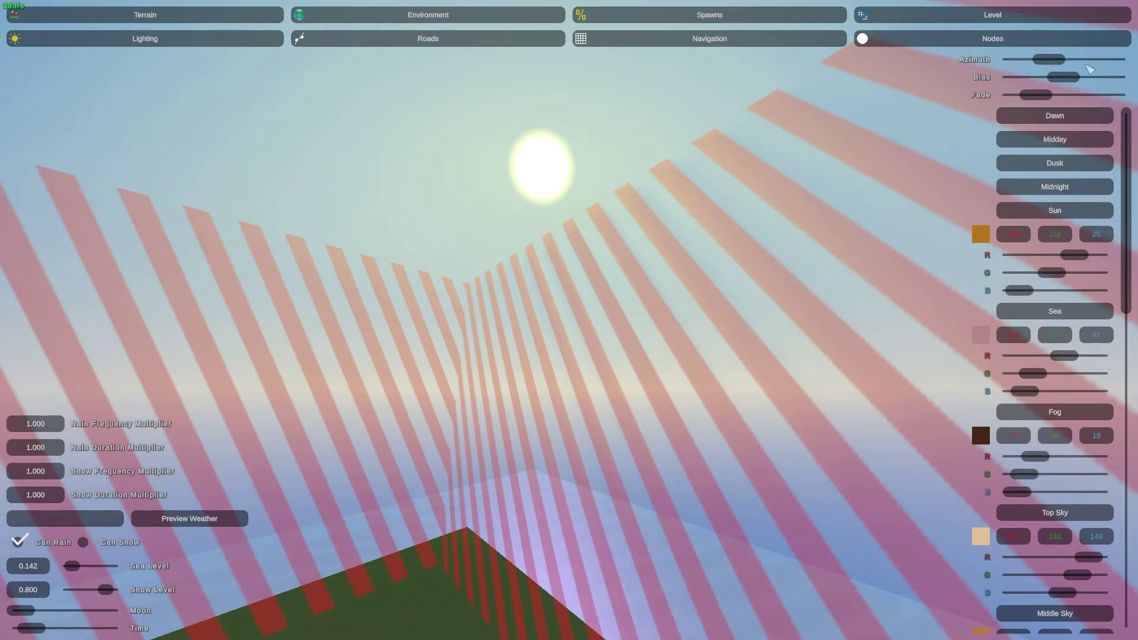
left_click_drag(1063, 79, 1047, 80)
right_click_drag(866, 132, 779, 213)
Preview the night sky by advancing the time of day, and return the time to around dawn
left_click_drag(31, 628, 52, 631)
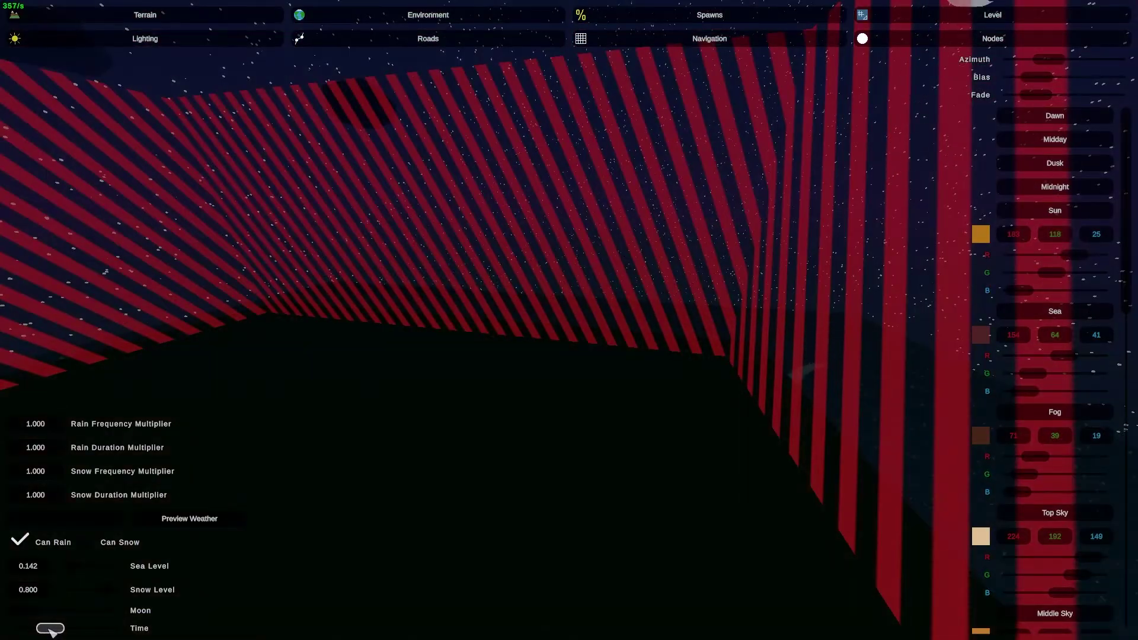
right_click_drag(188, 549, 572, 322)
left_click_drag(52, 628, 25, 633)
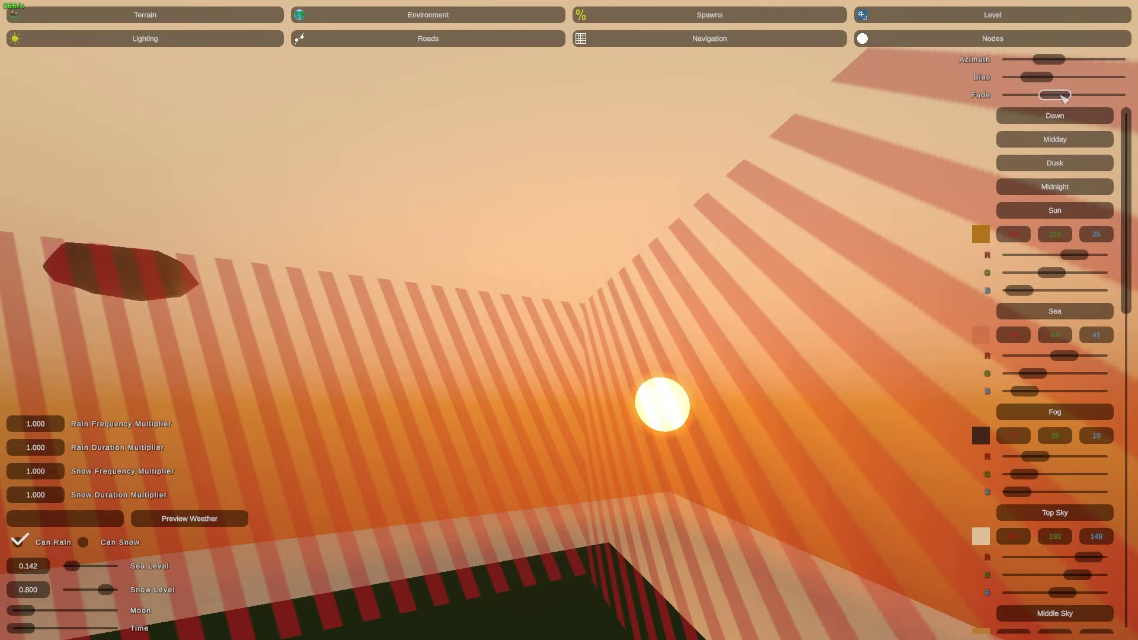
Raise the fade to its maximum and the bias to just above the middle, with midday lighting selected
left_click_drag(1093, 96, 1132, 95)
left_click(1060, 141)
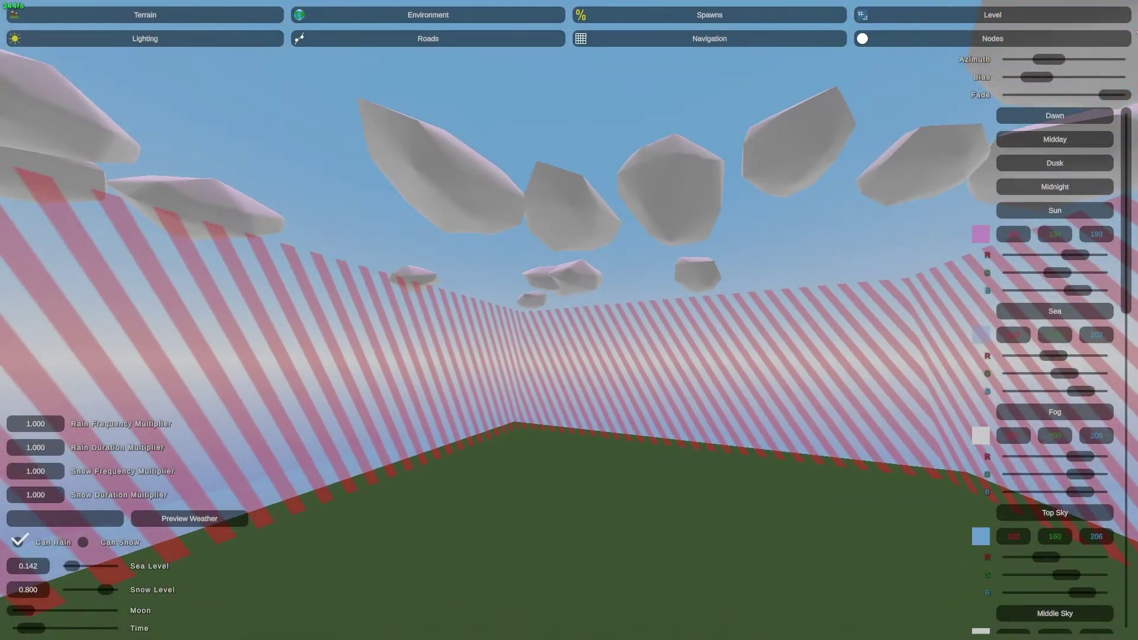
left_click_drag(1037, 77, 1073, 82)
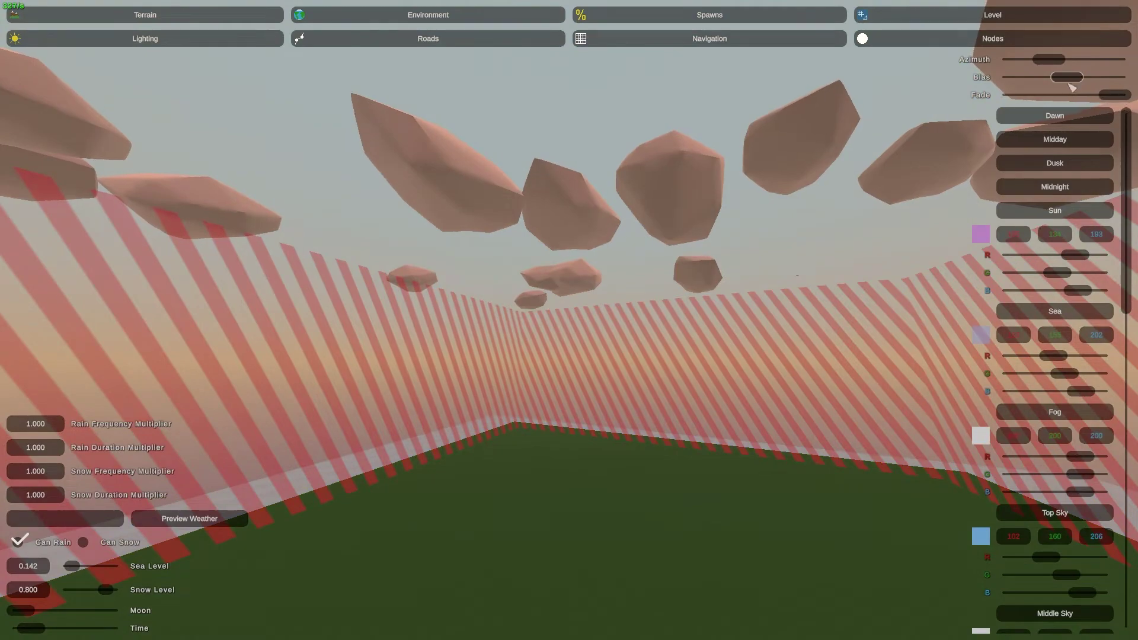
left_click(1072, 144)
Check the midday sun with the fade at its maximum and switch the lighting to dawn
right_click_drag(1072, 145, 830, 142)
right_click_drag(569, 320, 569, 172)
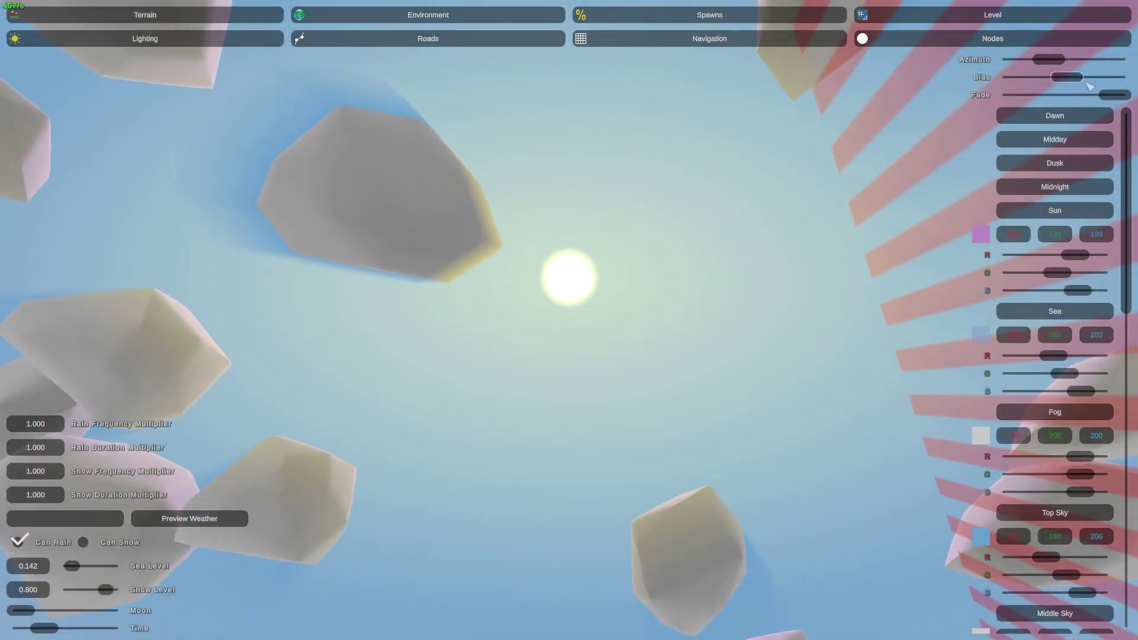
mouse_move(1117, 94)
left_mouse_down()
mouse_move(1028, 98)
mouse_move(1114, 96)
left_mouse_up()
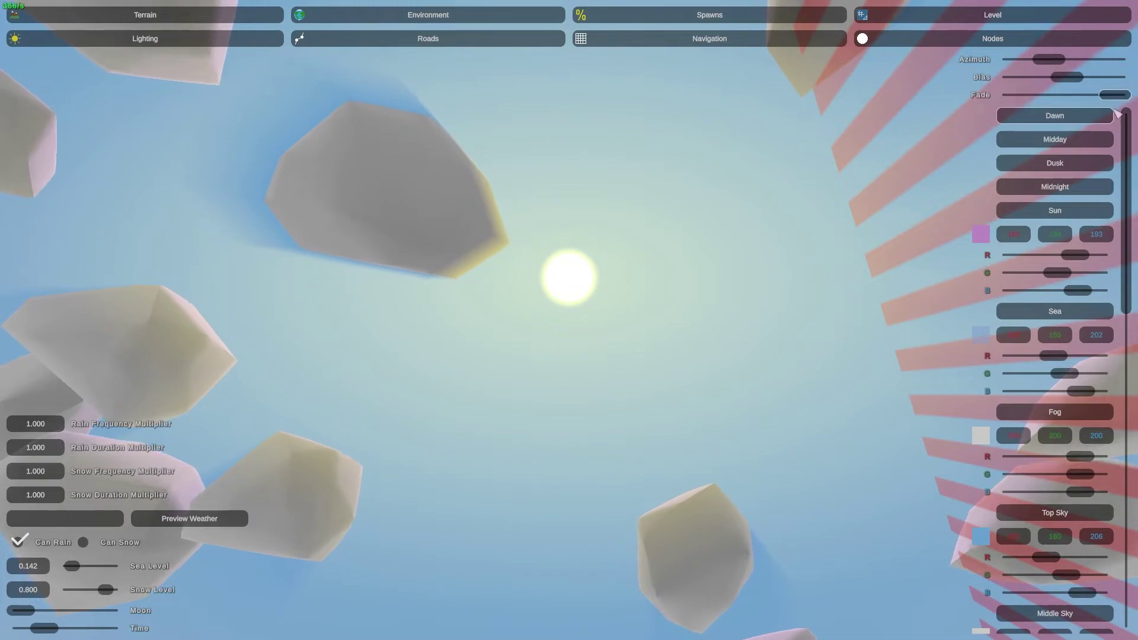
left_click(1091, 115)
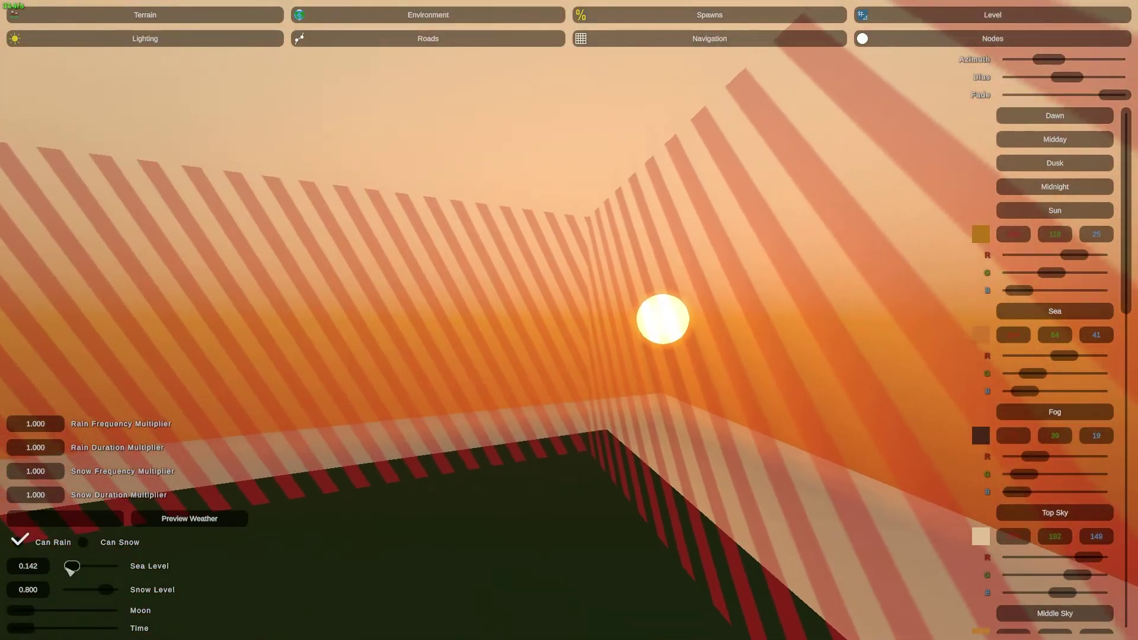
Look over the sky with the time at its minimum, and examine the dawn colour settings from Sun to Rays
mouse_move(22, 629)
left_mouse_down()
mouse_move(110, 629)
mouse_move(18, 633)
left_mouse_up()
right_click_drag(489, 373, 621, 303)
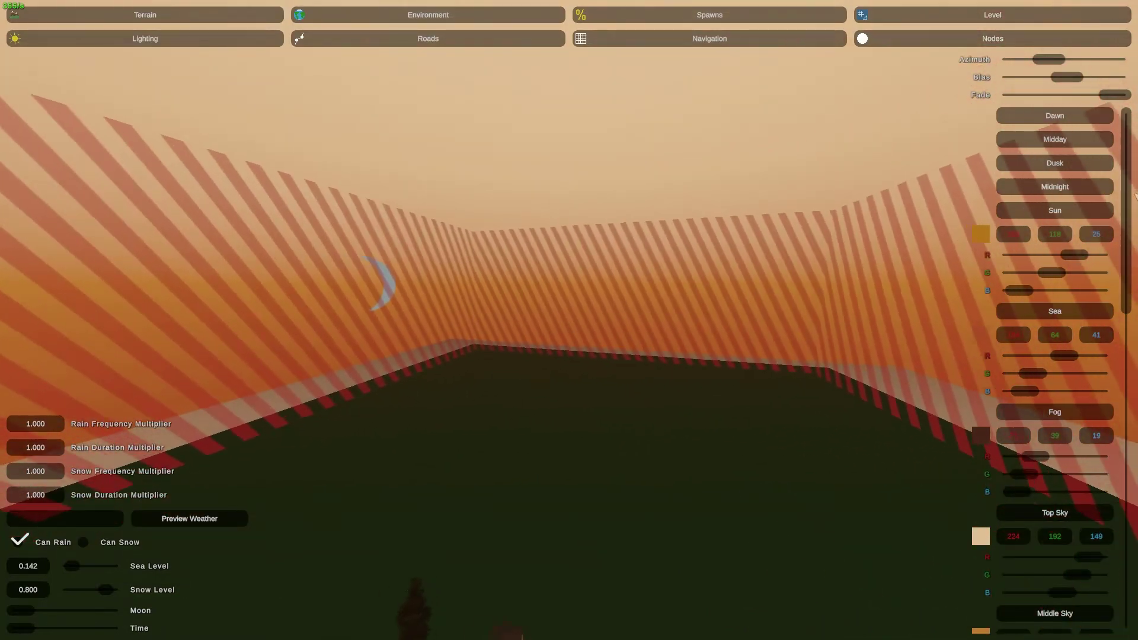
scroll(981, 356, "down", 4)
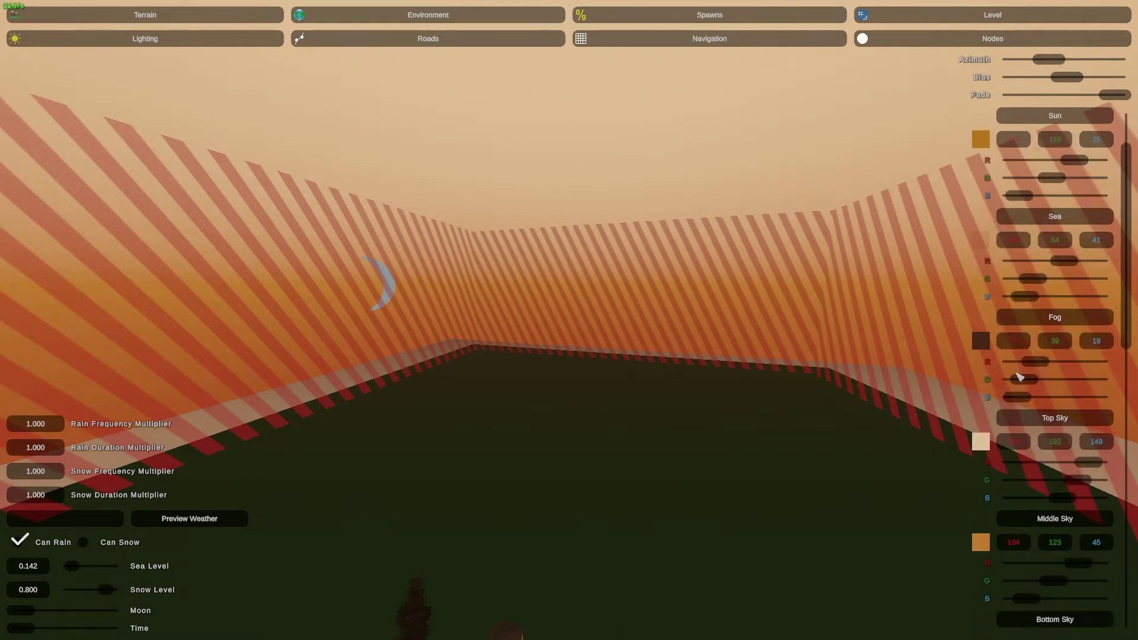
scroll(981, 332, "down", 3)
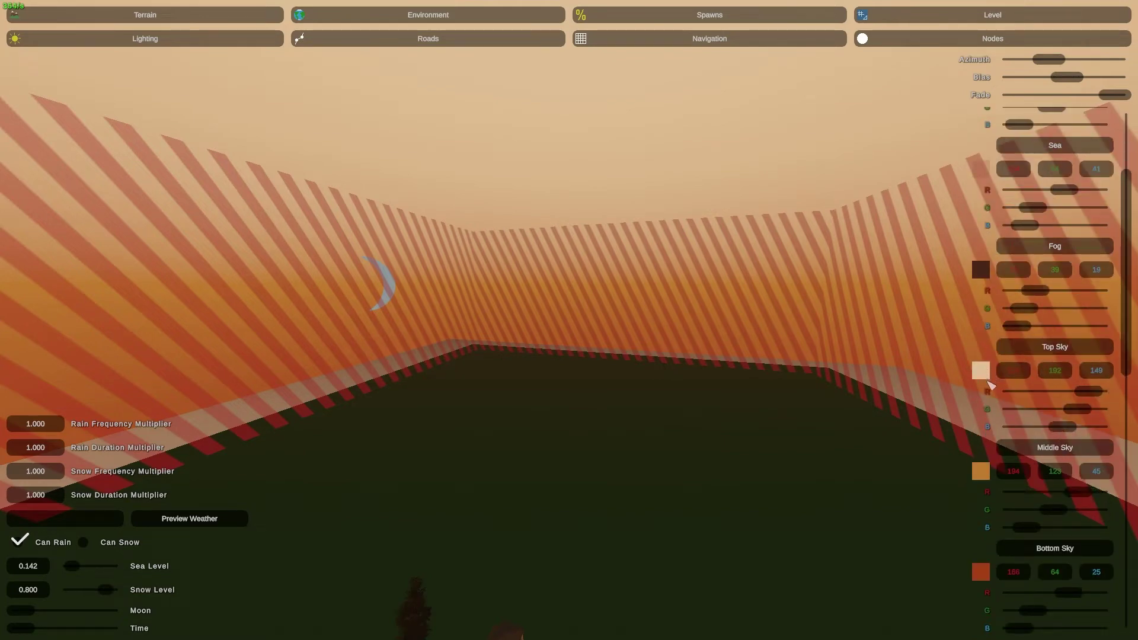
scroll(991, 386, "down", 6)
scroll(991, 391, "down", 3)
scroll(991, 389, "down", 12)
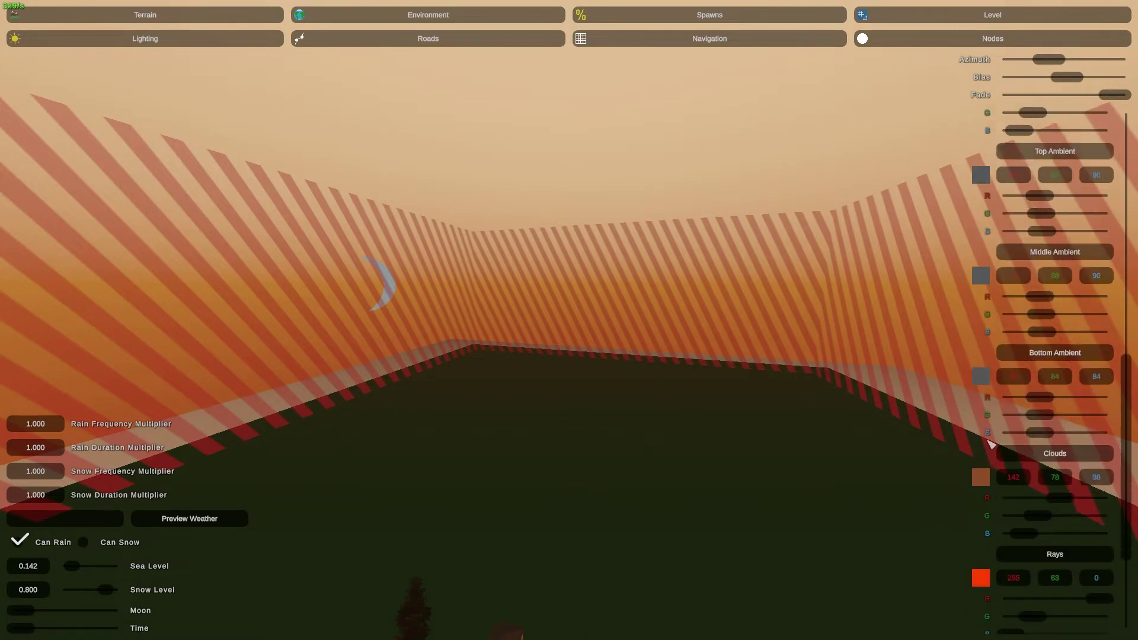
scroll(987, 415, "up", 20)
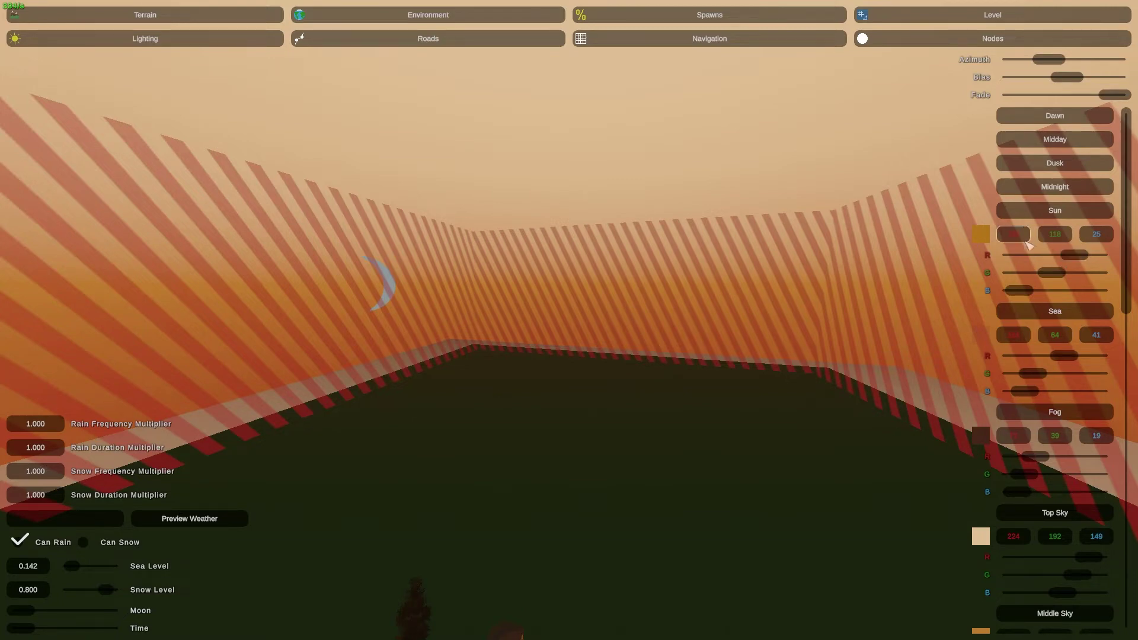
Compare the midday lighting with the dawn lighting by switching to each and looking around the map
left_click(1067, 142)
right_click_drag(1067, 144, 629, 314)
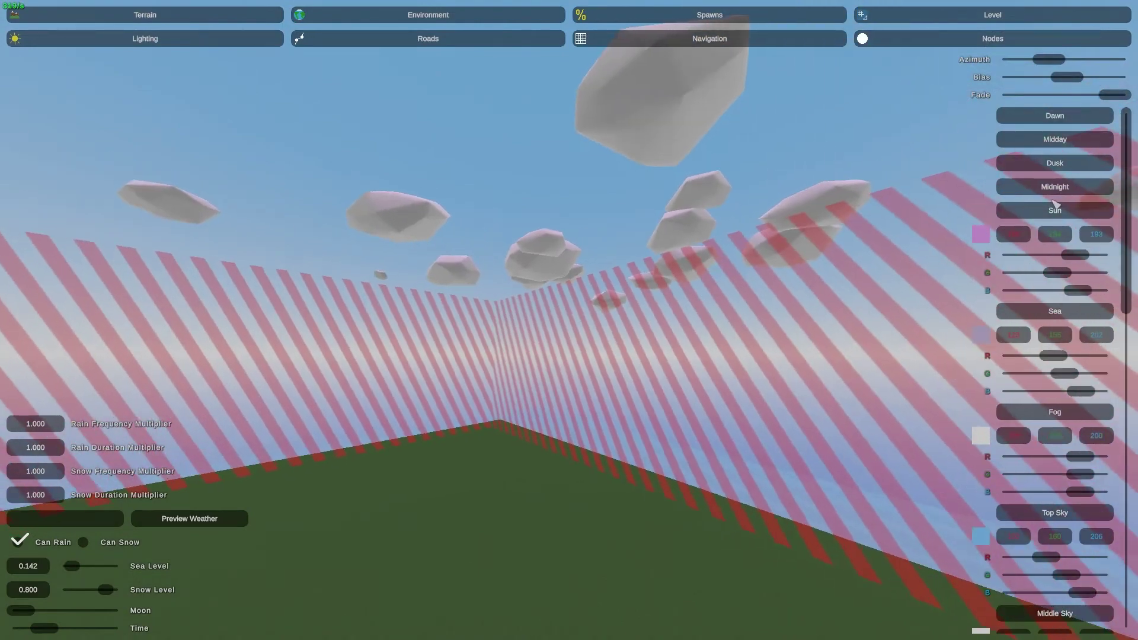
left_click(1067, 117)
right_click_drag(1067, 116, 640, 303)
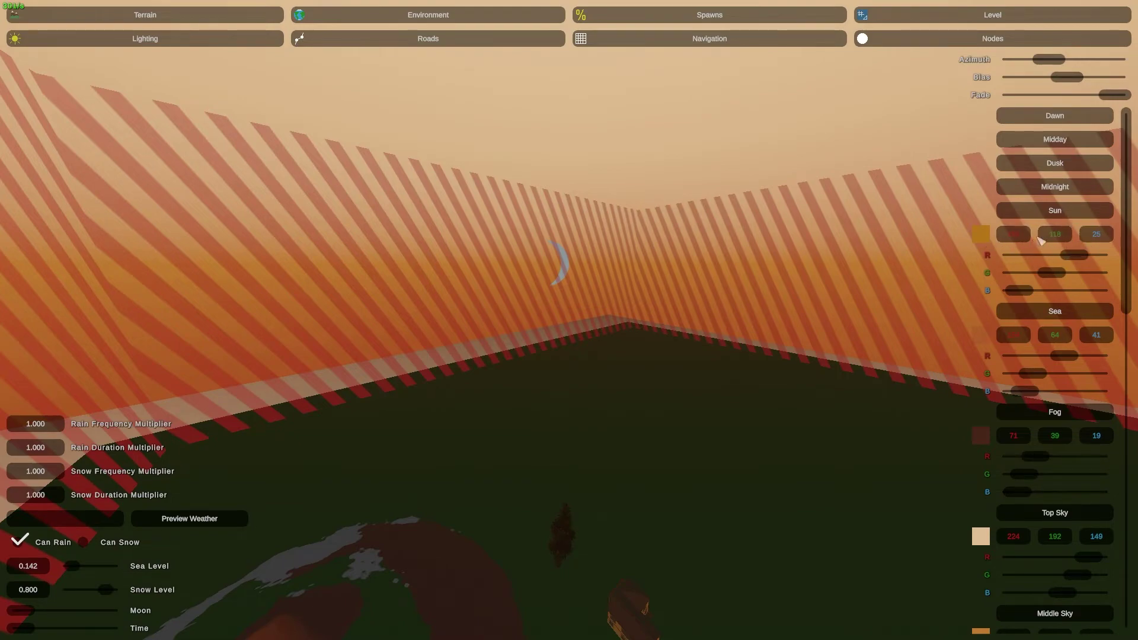
right_click_drag(697, 268, 474, 314)
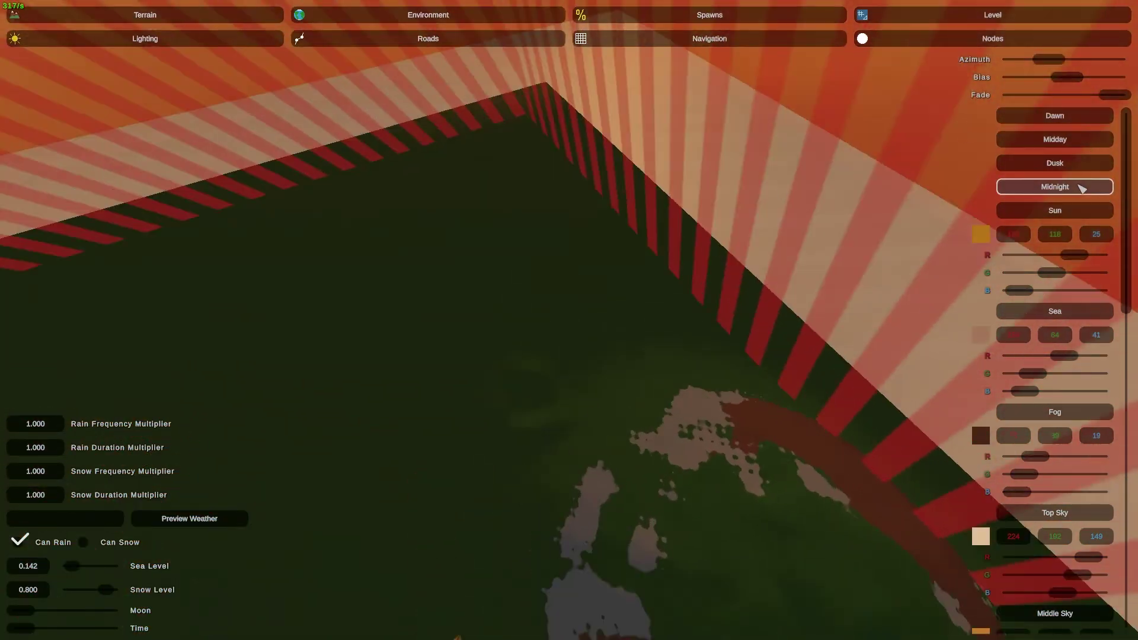
Preview the midnight lighting and switch to midday with the sun in view
left_click(1077, 185)
right_click_drag(1077, 186, 935, 252)
left_click(1074, 140)
mouse_move(1075, 140)
right_mouse_down()
mouse_move(1069, 237)
mouse_move(1064, 160)
mouse_move(1031, 83)
mouse_move(1070, 119)
right_mouse_up()
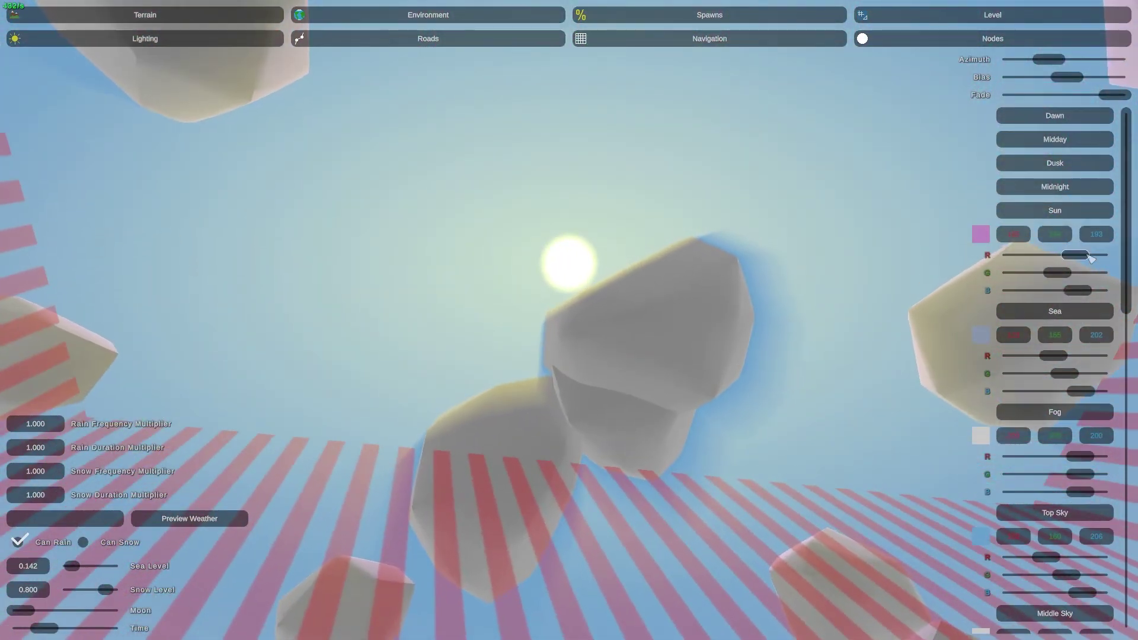
Change the midday Sun colour to blue, with red 54, green 129 and blue 215
left_click_drag(1075, 255, 1029, 255)
right_click_drag(1029, 256, 1067, 421)
left_click_drag(1009, 255, 1065, 276)
right_click_drag(747, 328, 756, 304)
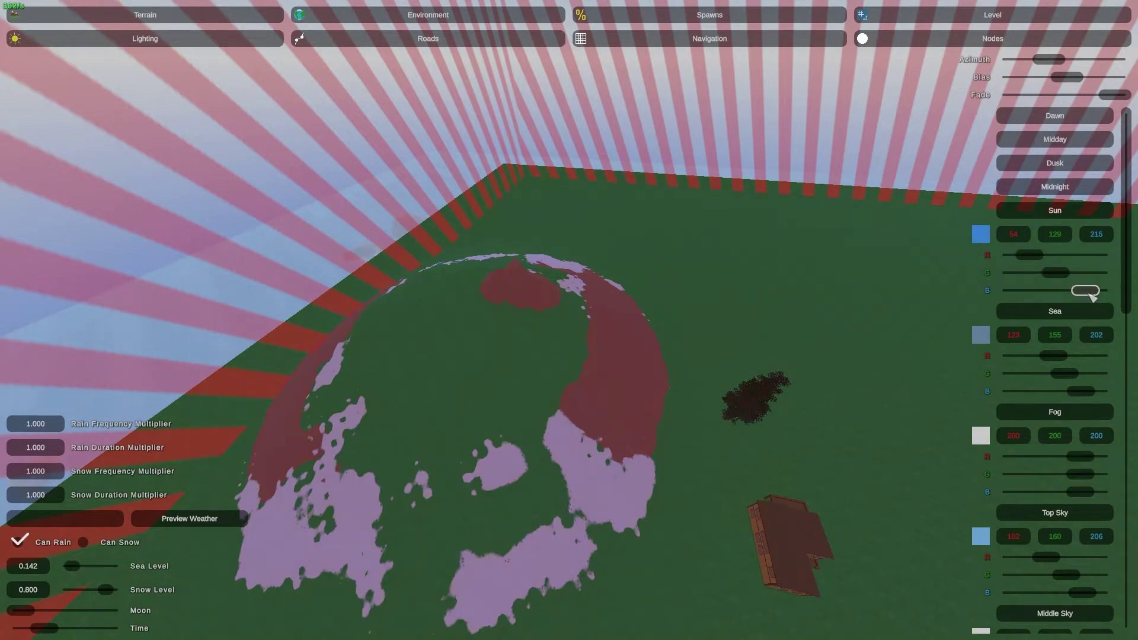
Change the midday Sun colour to a pale green by raising its green and rebalancing red and blue, and check the terrain
right_click_drag(1079, 295, 570, 322)
key("w")
right_click_drag(489, 287, 569, 320)
key("a")
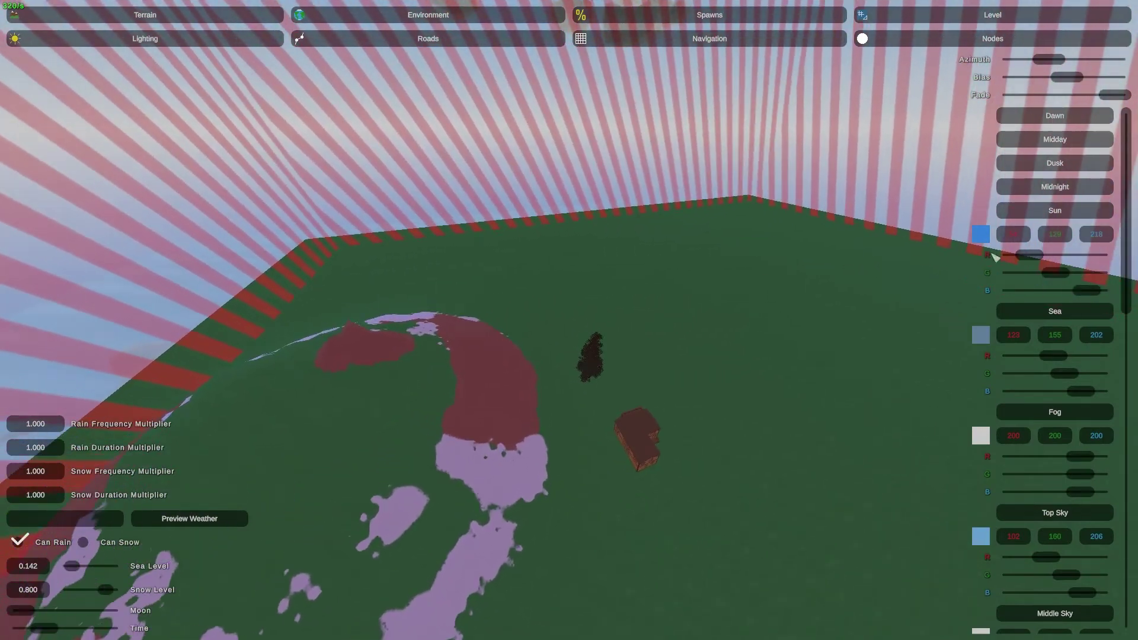
mouse_move(1059, 275)
left_mouse_down()
mouse_move(1086, 273)
mouse_move(1050, 294)
left_mouse_up()
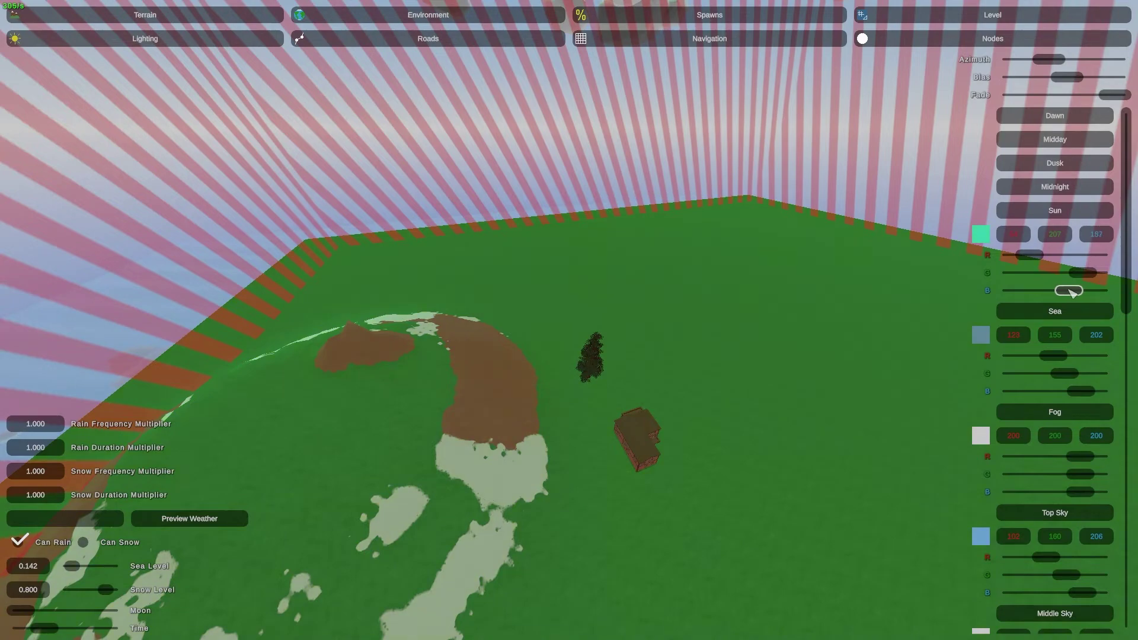
right_click_drag(1062, 259, 569, 320)
right_click_drag(1079, 138, 569, 321)
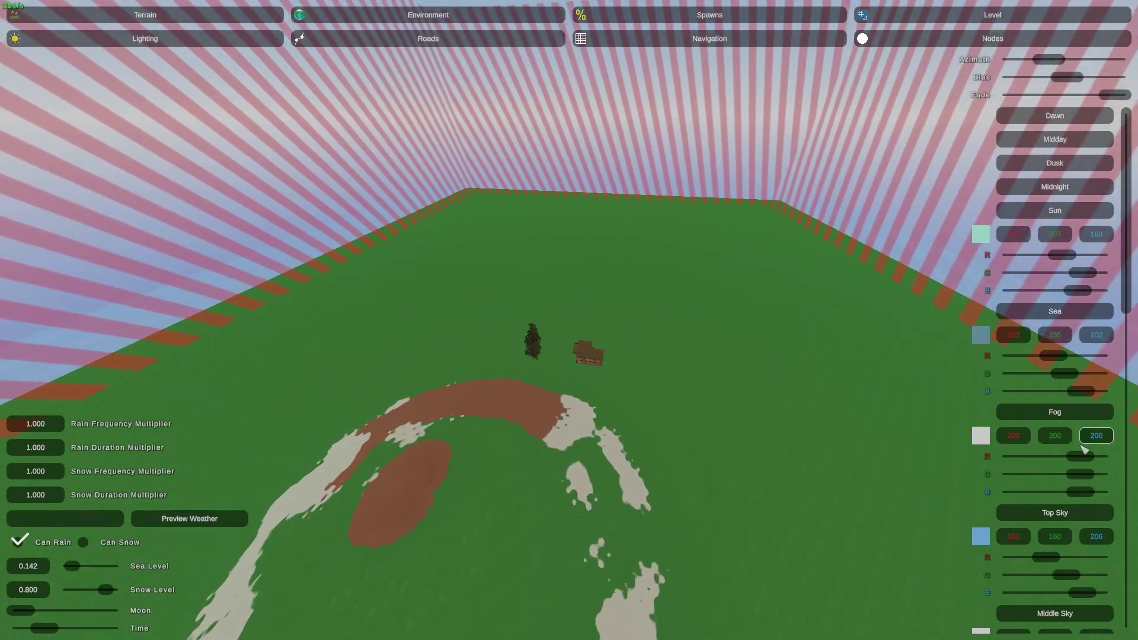
right_click_drag(202, 569, 569, 320)
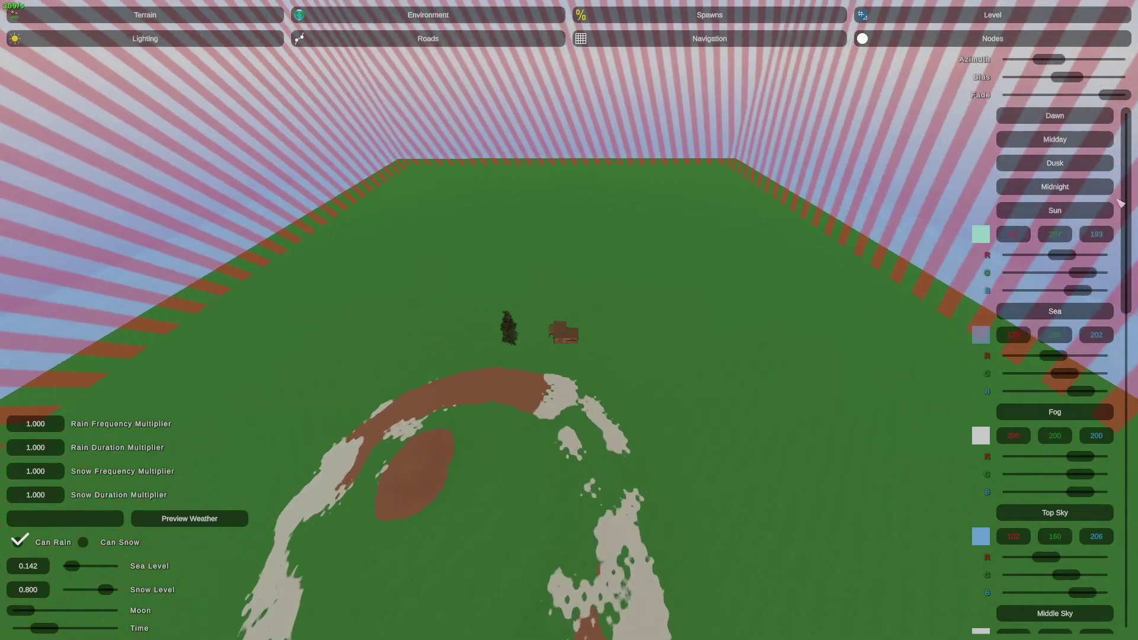
Switch the lighting to dusk and raise its Fog amount to above the middle
left_click(1075, 168)
scroll(1079, 193, "down", 4)
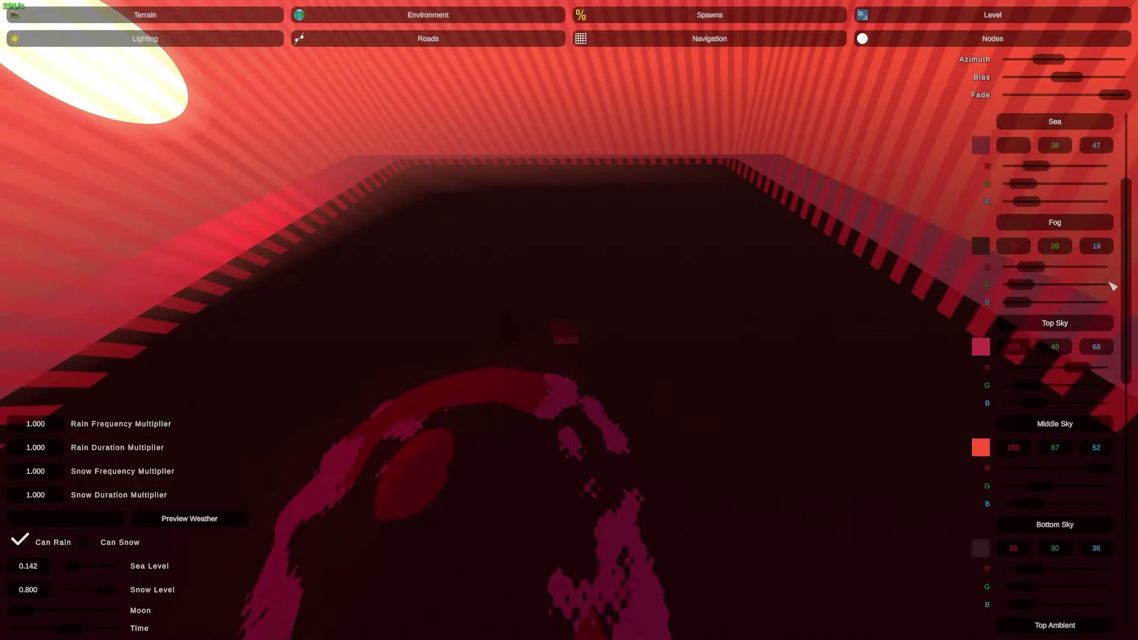
scroll(1102, 296, "down", 10)
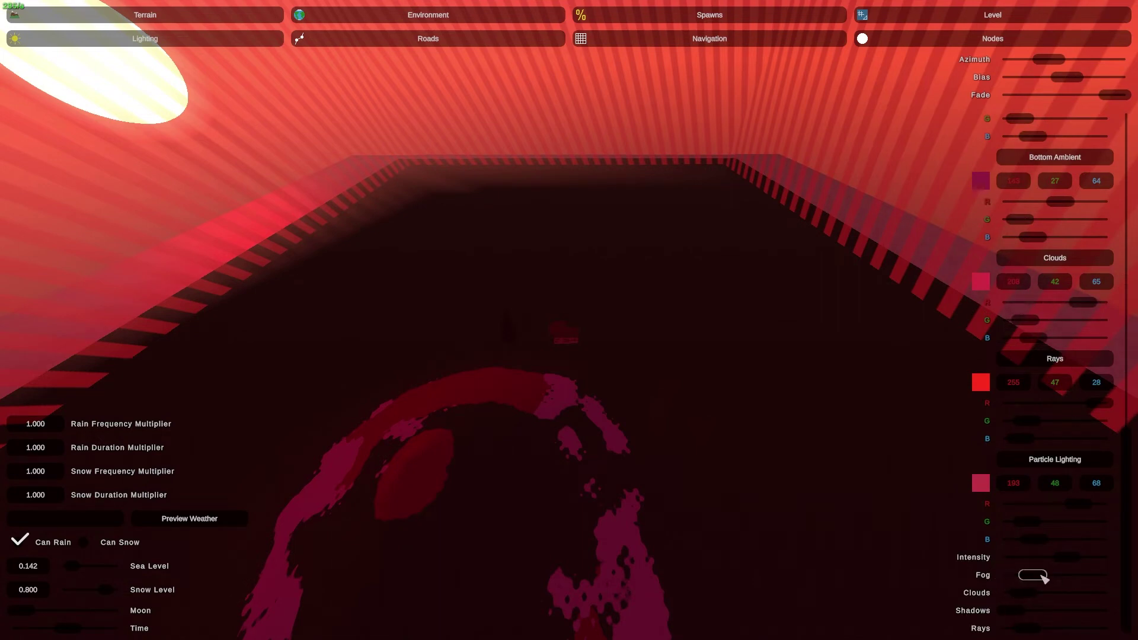
left_click_drag(1042, 578, 1077, 588)
Set the dusk Fog colour to red 76, green 25 and blue 32
scroll(1111, 205, "up", 6)
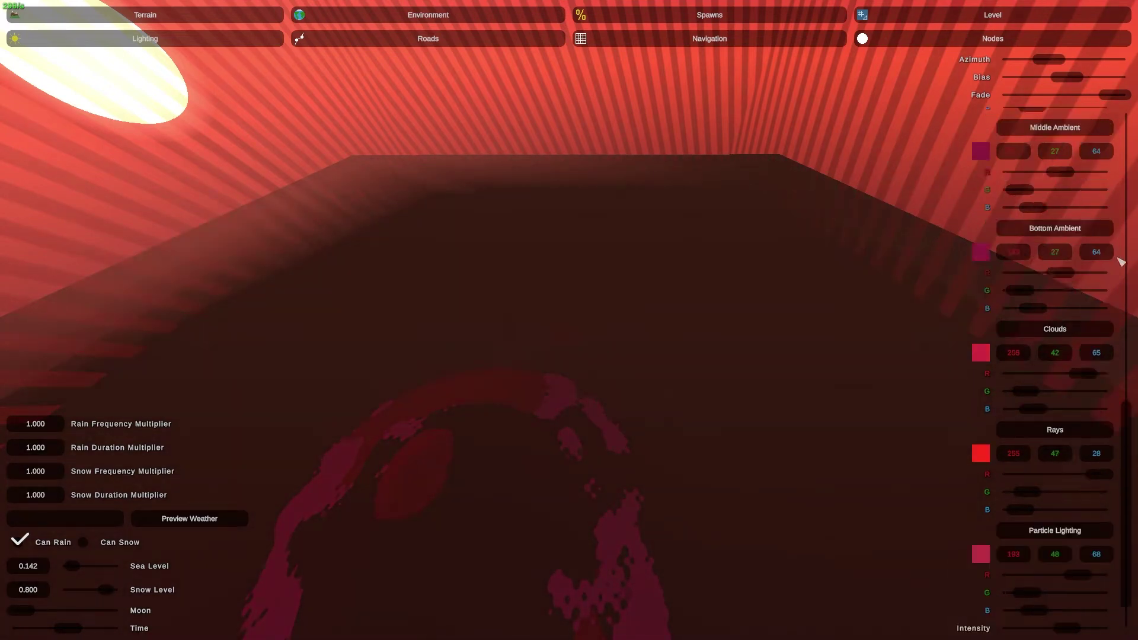
scroll(1100, 282, "up", 6)
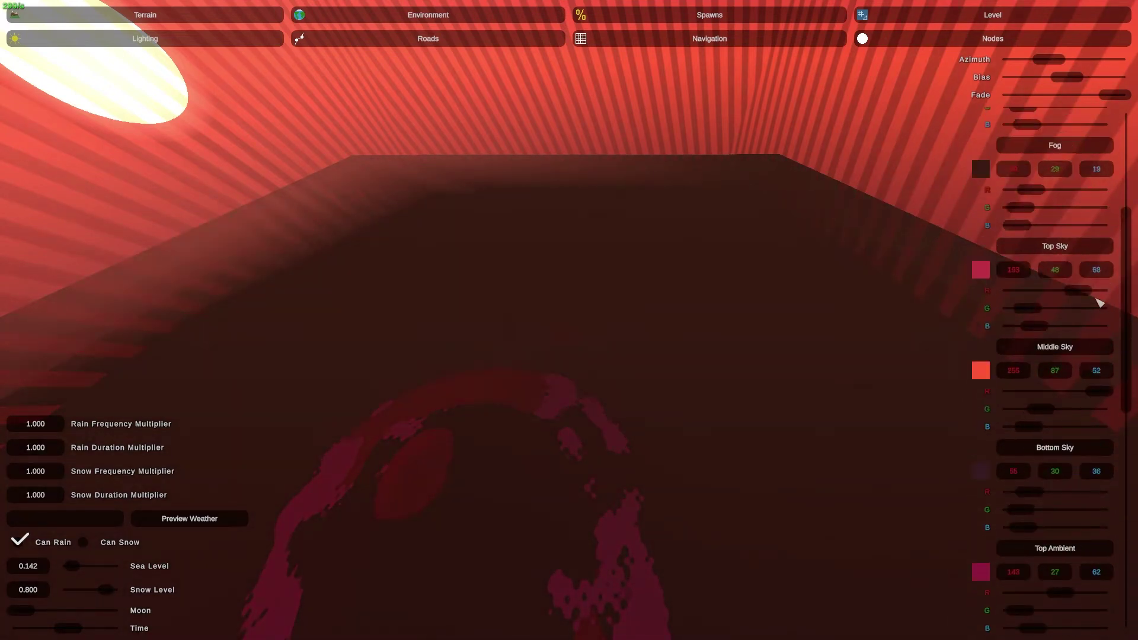
left_click_drag(1041, 309, 1032, 335)
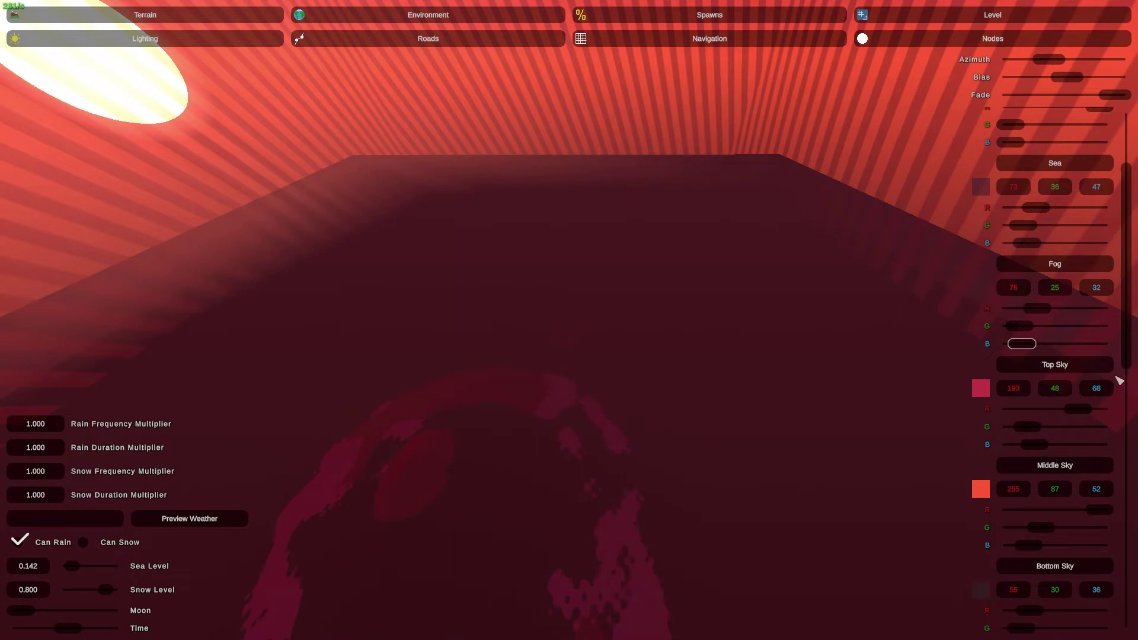
Lower the dusk Fog amount to near its minimum and view the sun over the map
scroll(1119, 381, "down", 10)
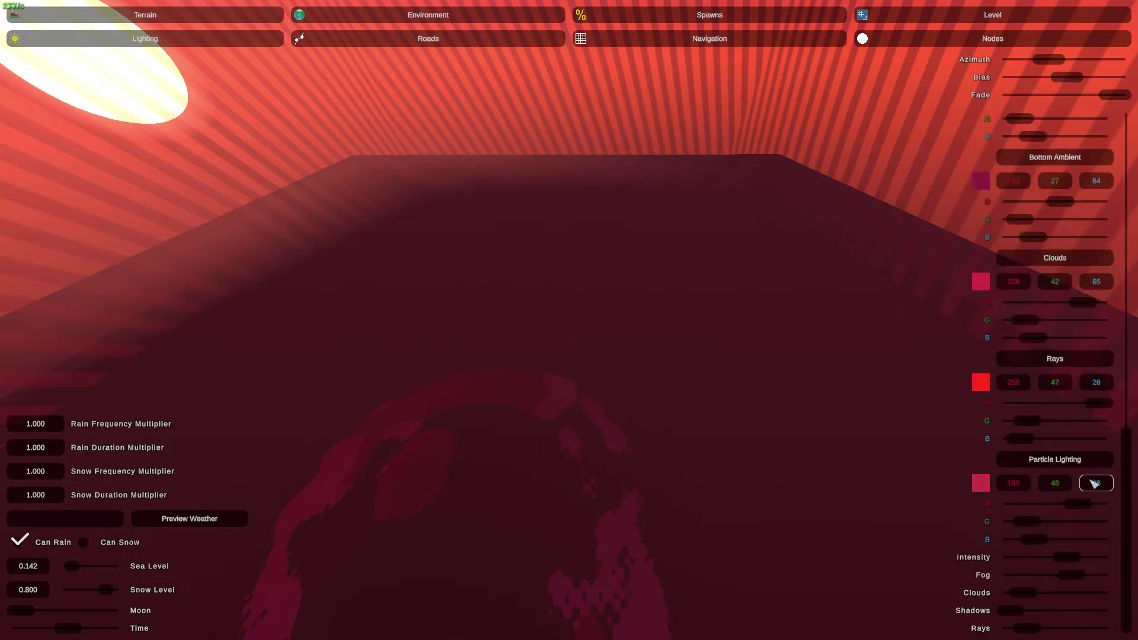
left_click_drag(1065, 571, 1032, 576)
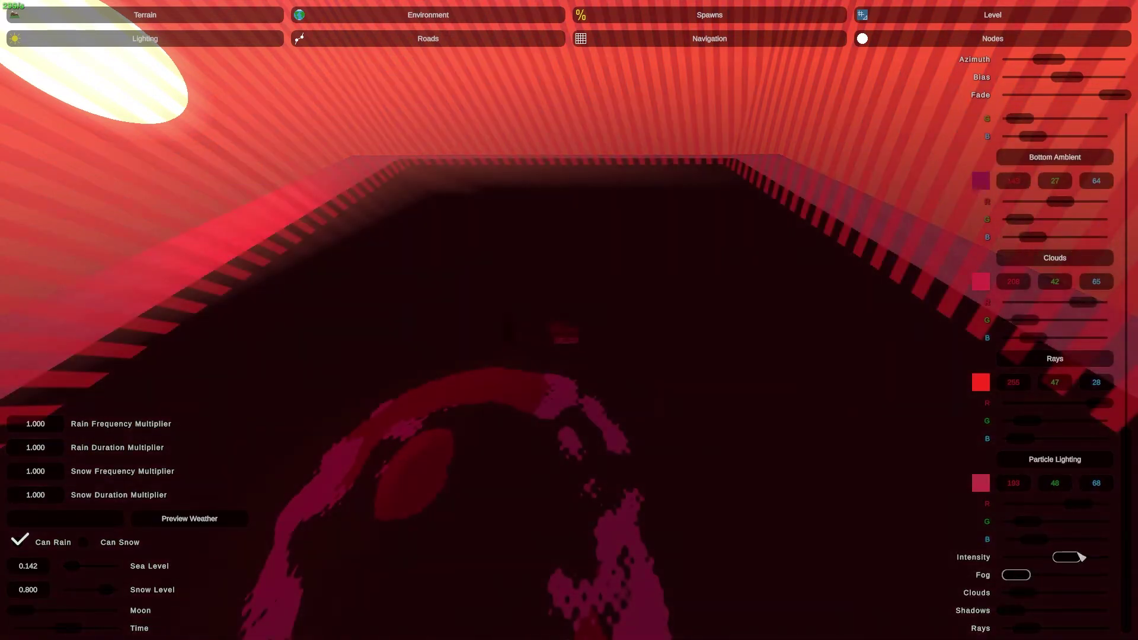
scroll(1092, 304, "up", 10)
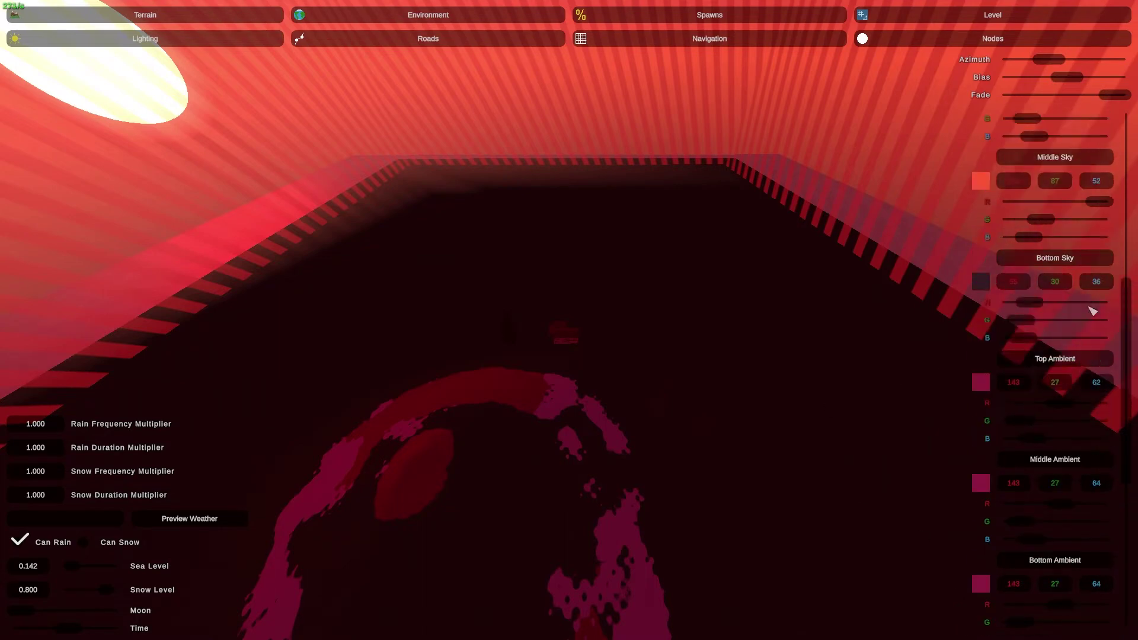
right_click_drag(782, 318, 602, 316)
scroll(1055, 178, "up", 5)
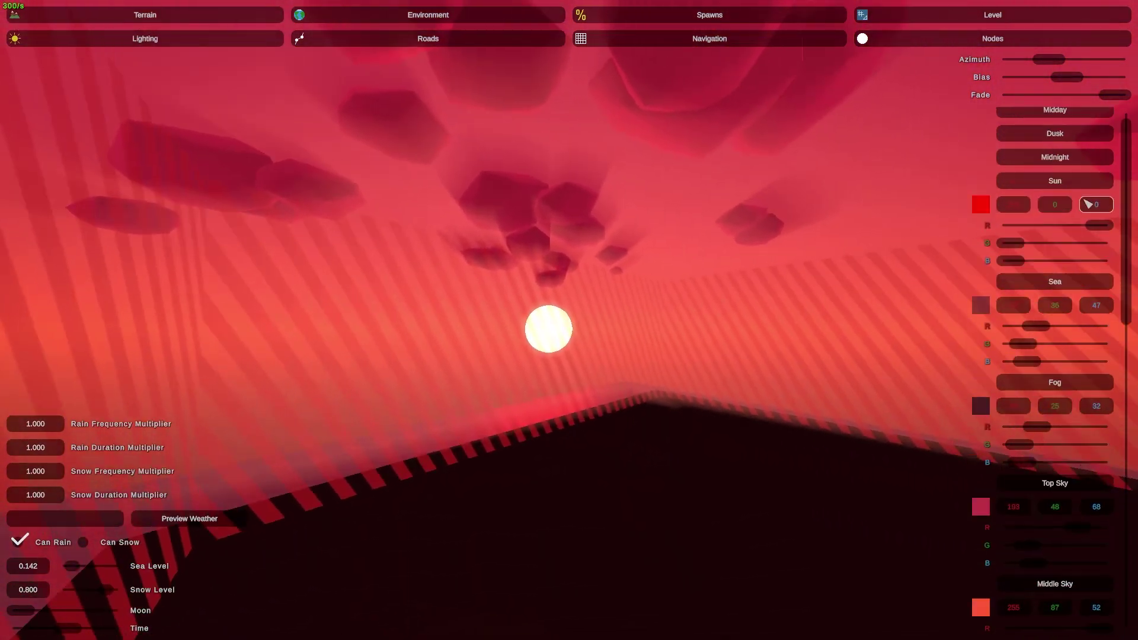
Switch the lighting to midday and bring the clouds, sky and horizon beyond the map border into view
left_click(1054, 139)
key("w")
right_click_drag(569, 320, 350, 366)
key("q")
key("q")
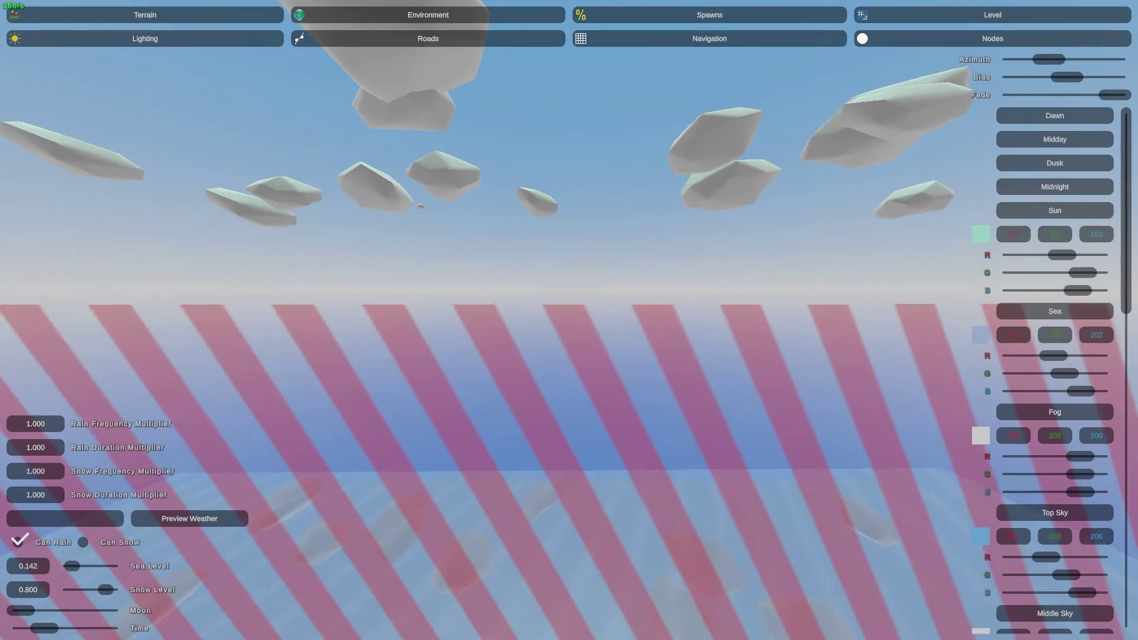
right_click_drag(438, 168, 418, 151)
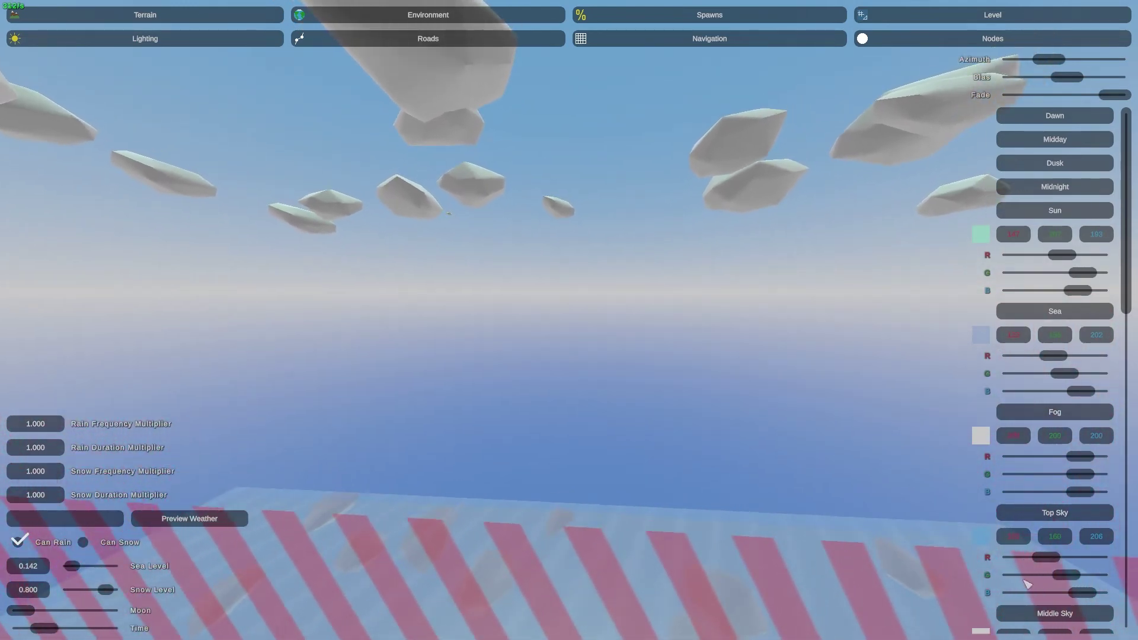
Change the midday Top Sky colour to light green, with its blue lowered to 98
scroll(1032, 541, "down", 6)
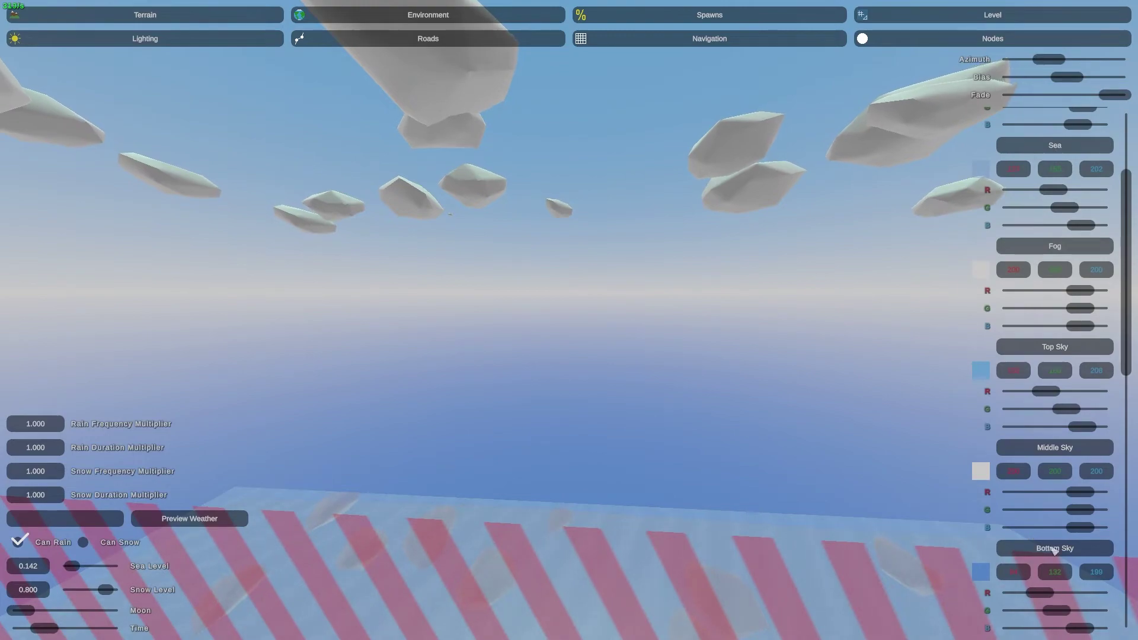
right_click_drag(671, 506, 848, 407)
right_click_drag(1098, 552, 1135, 519)
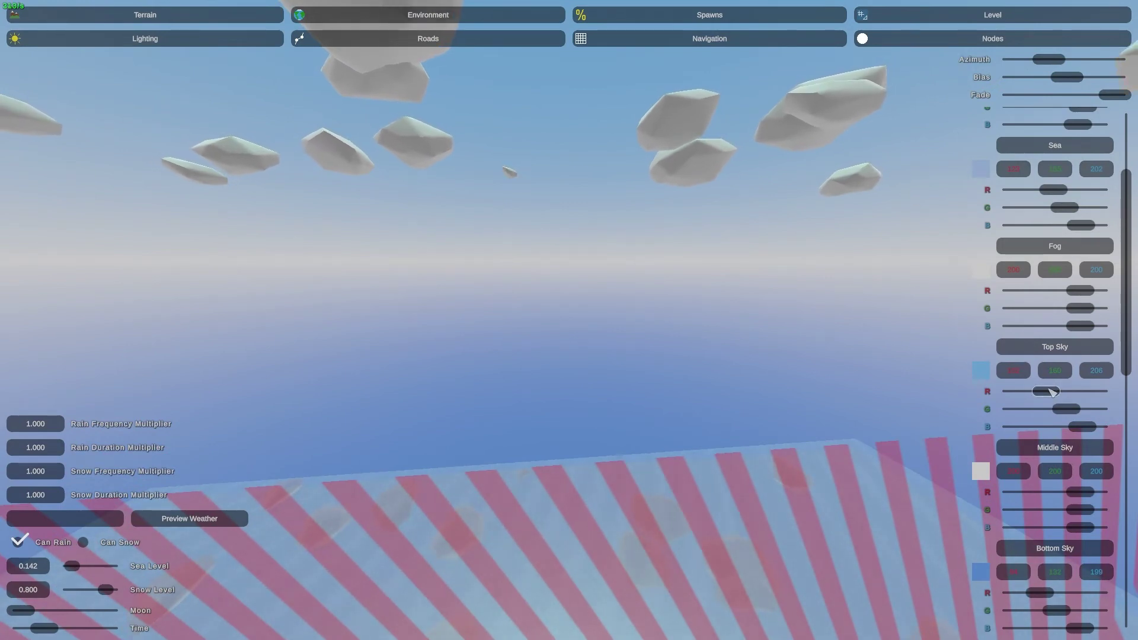
left_click_drag(1059, 391, 1073, 430)
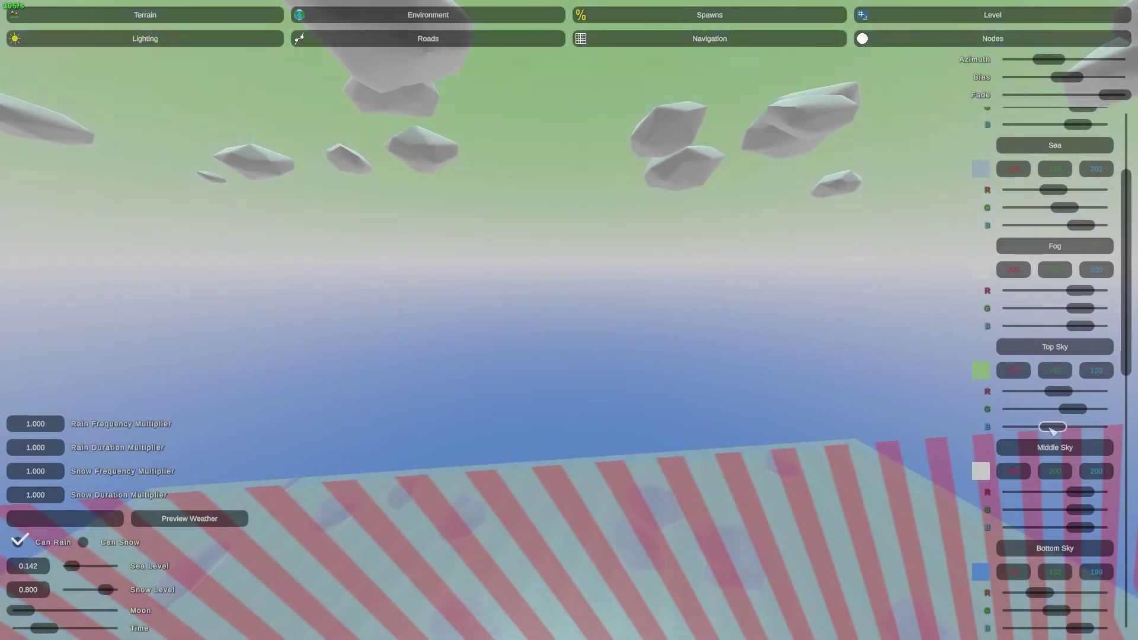
left_click_drag(1043, 431, 1045, 432)
right_click_drag(1045, 431, 754, 388)
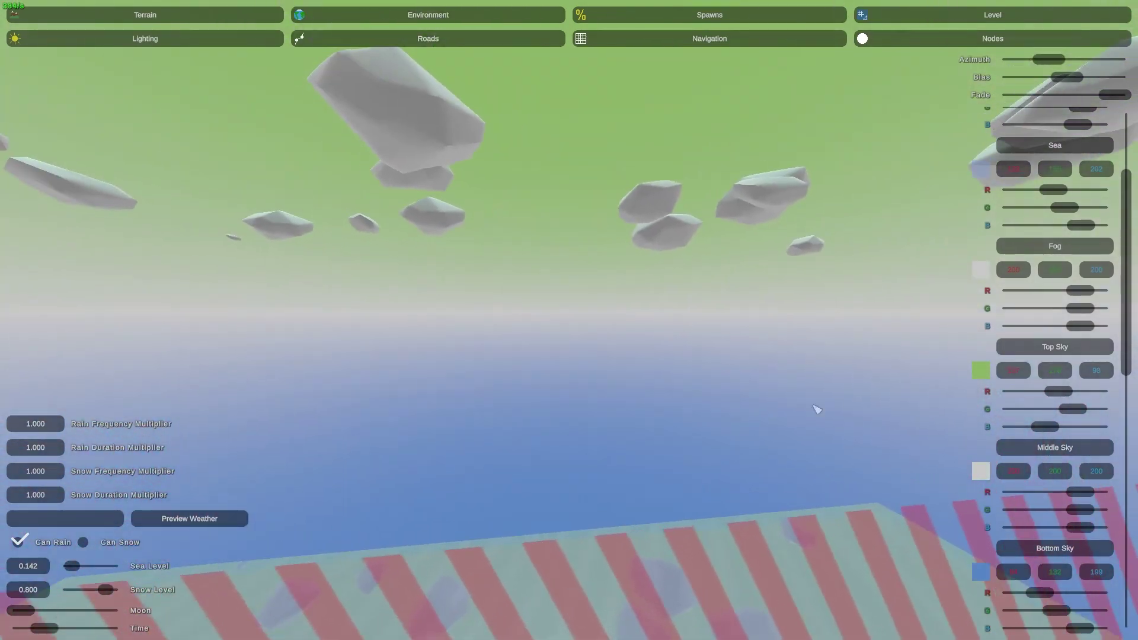
right_click_drag(1080, 498, 1018, 432)
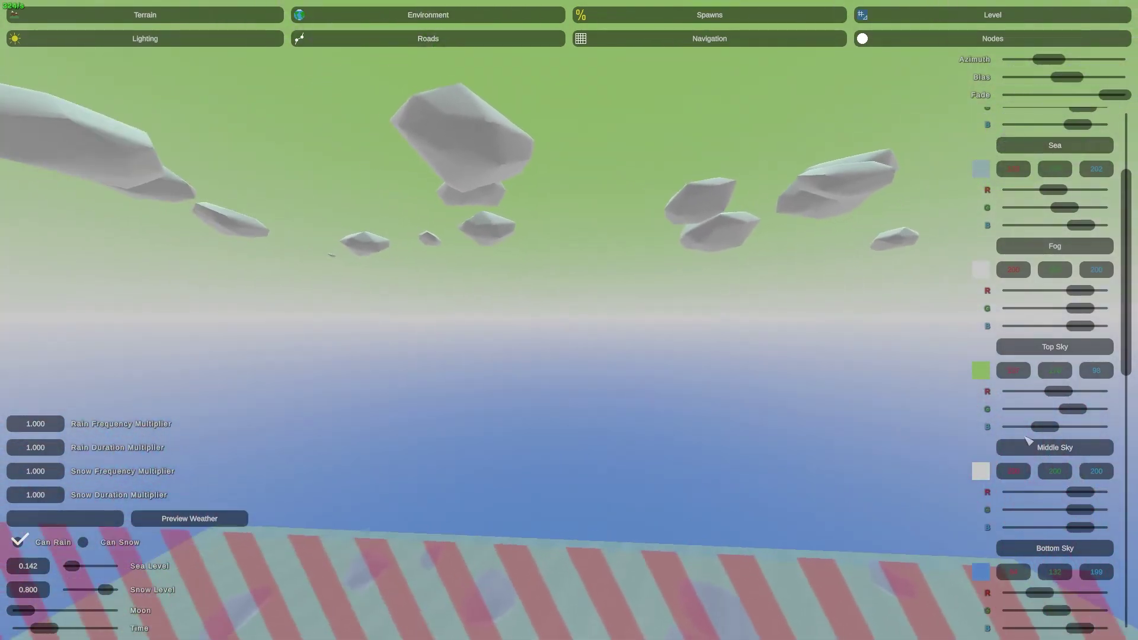
Change the midday Middle Sky colour to purple and settle on brown, with green 87 and blue 74
left_click_drag(1079, 497, 1074, 532)
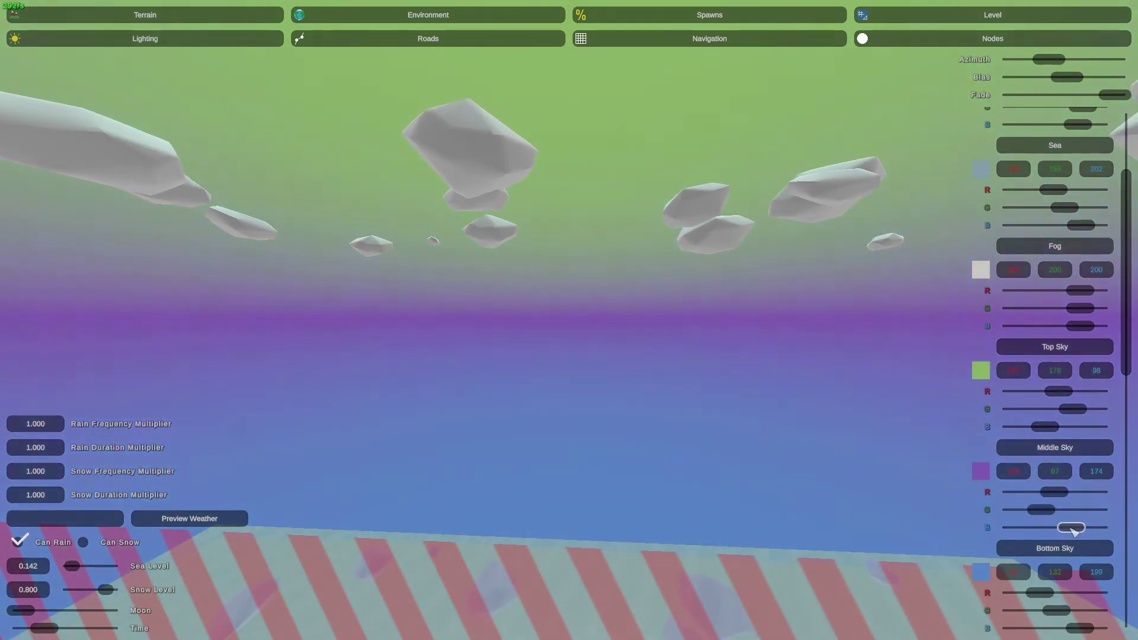
right_click_drag(1037, 528, 984, 578)
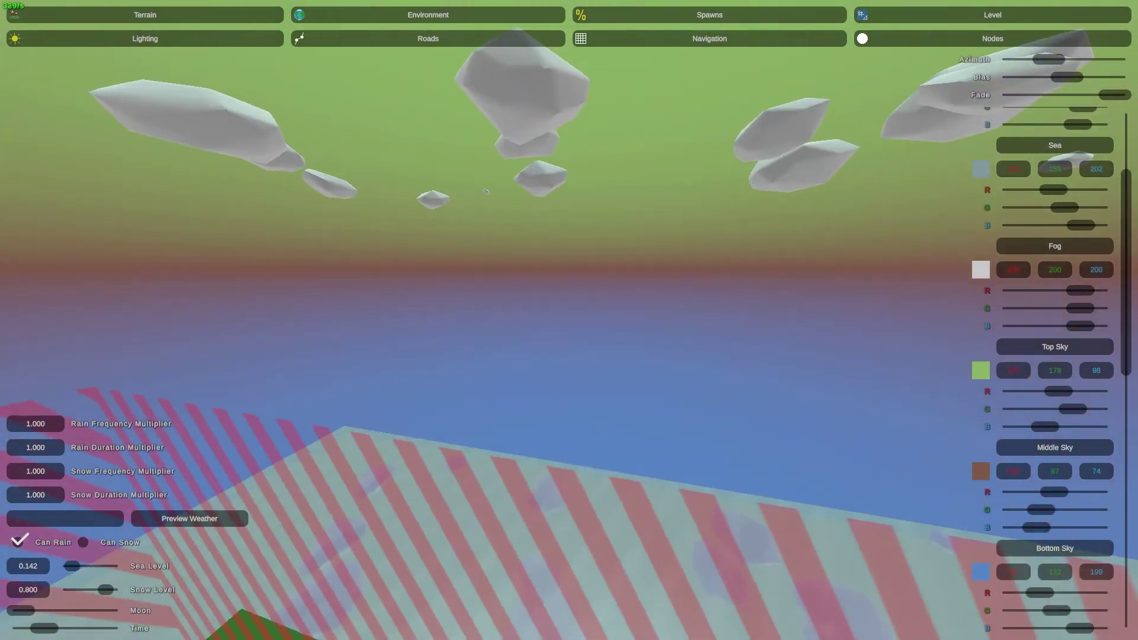
right_click_drag(1126, 454, 818, 467)
key("s")
right_click_drag(569, 320, 574, 315)
key("w")
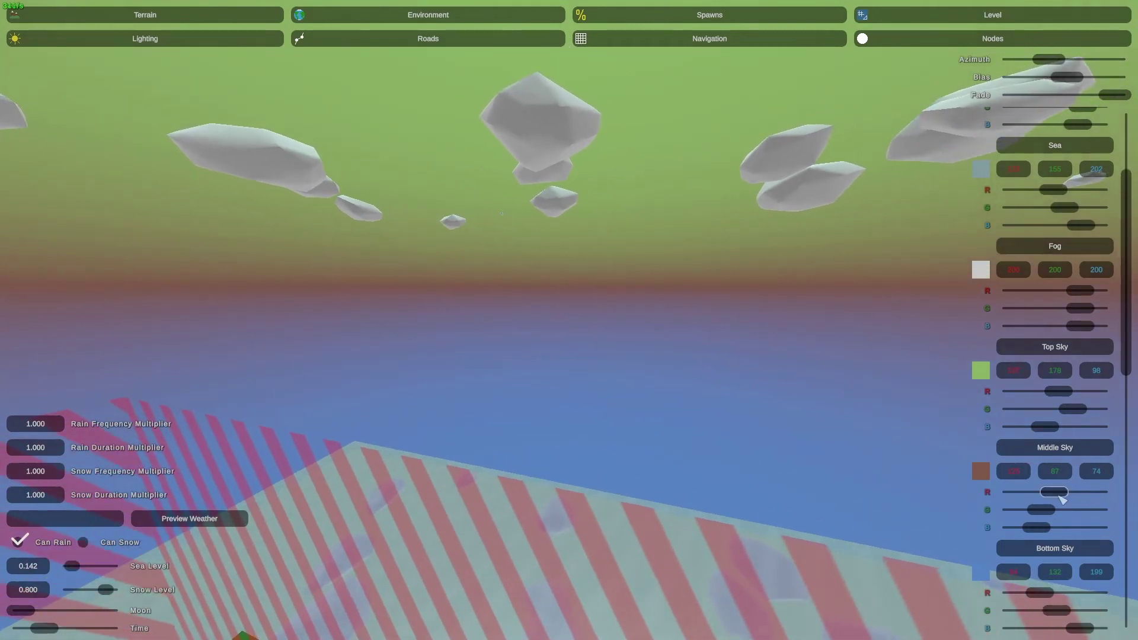
Lower the green of the midday Bottom Sky colour to 77, with the area below the horizon in view
scroll(1061, 499, "down", 2)
right_click_drag(496, 596, 409, 634)
right_click_drag(529, 443, 526, 498)
right_click_drag(662, 471, 892, 327)
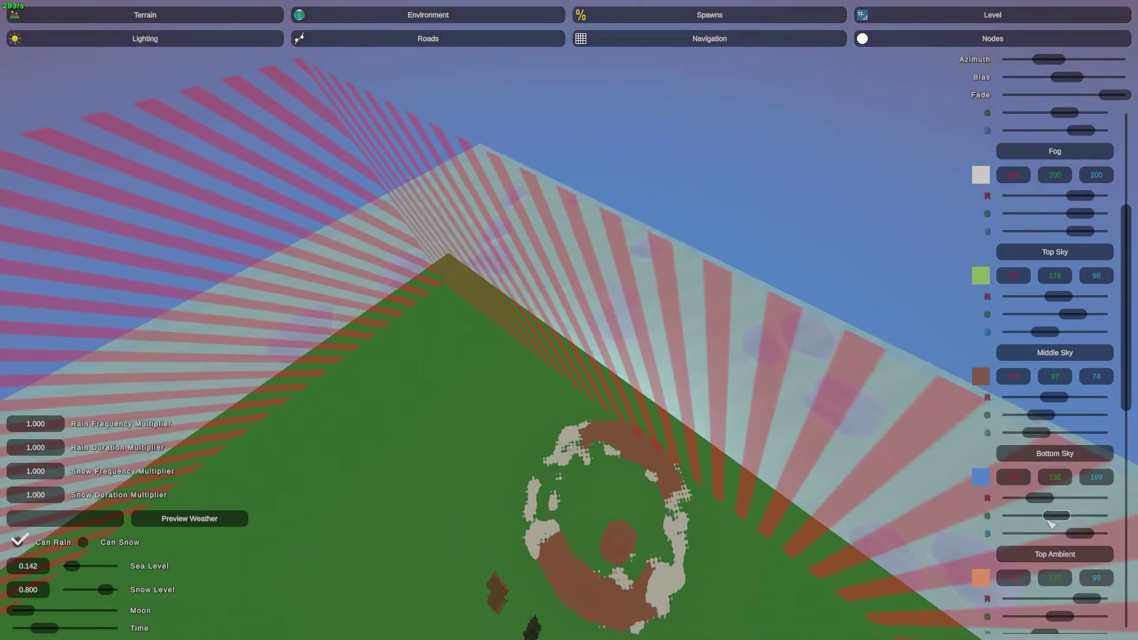
left_click_drag(1058, 517, 1039, 520)
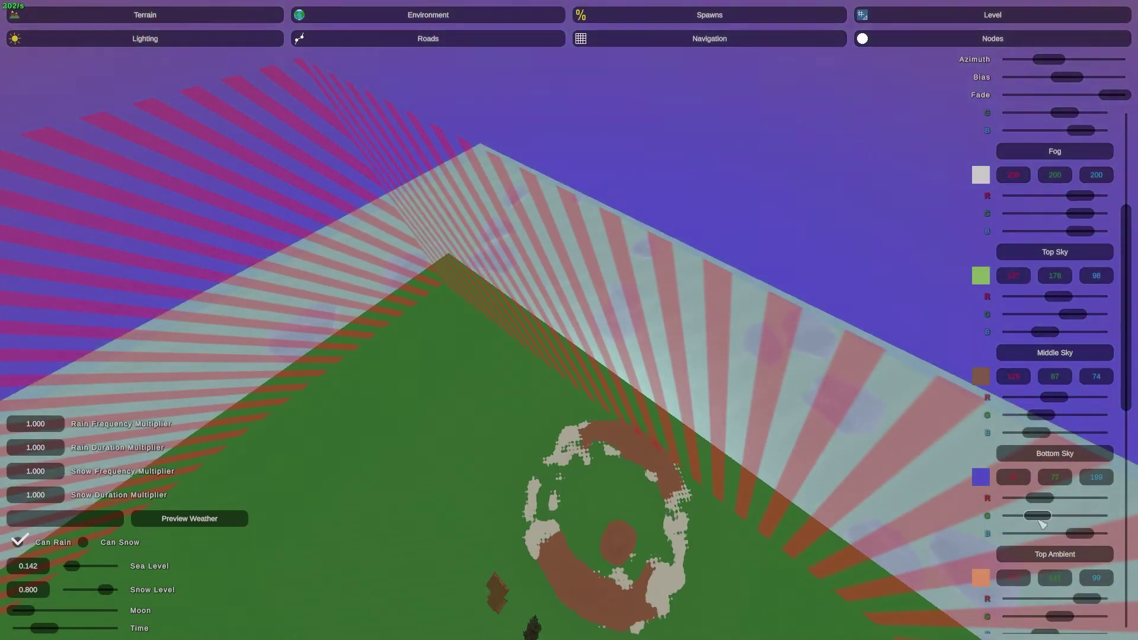
Lower the blue of the midday Bottom Sky colour to 52 and bring the house into view
right_click_drag(865, 490, 660, 504)
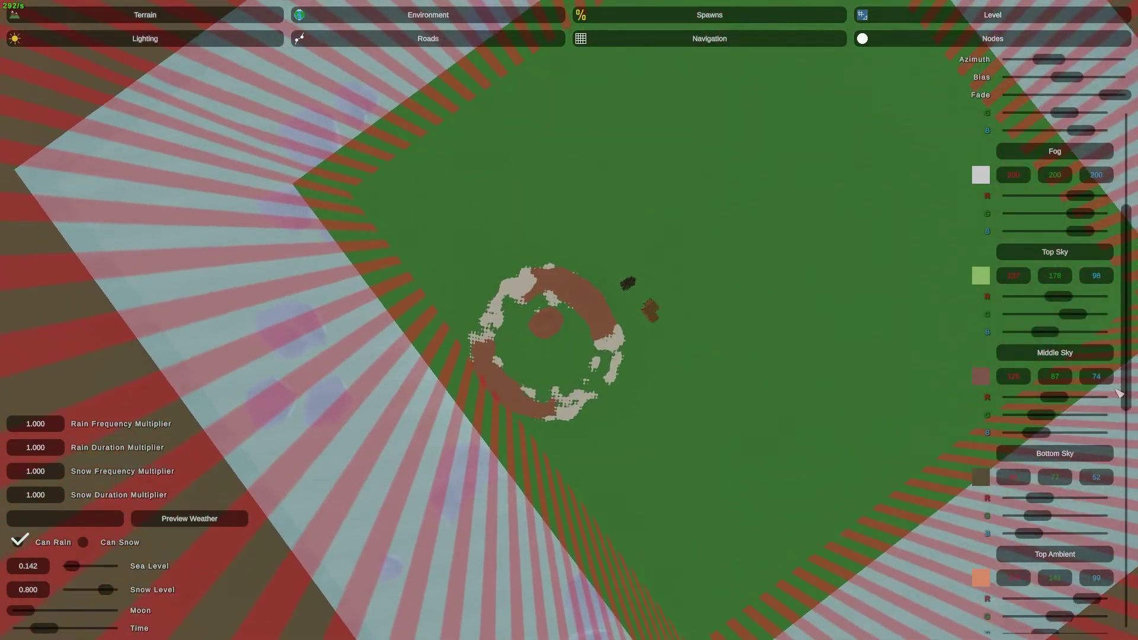
scroll(1102, 389, "down", 3)
right_click_drag(1026, 381, 1128, 228)
key("w")
right_click_drag(592, 317, 572, 323)
key("d")
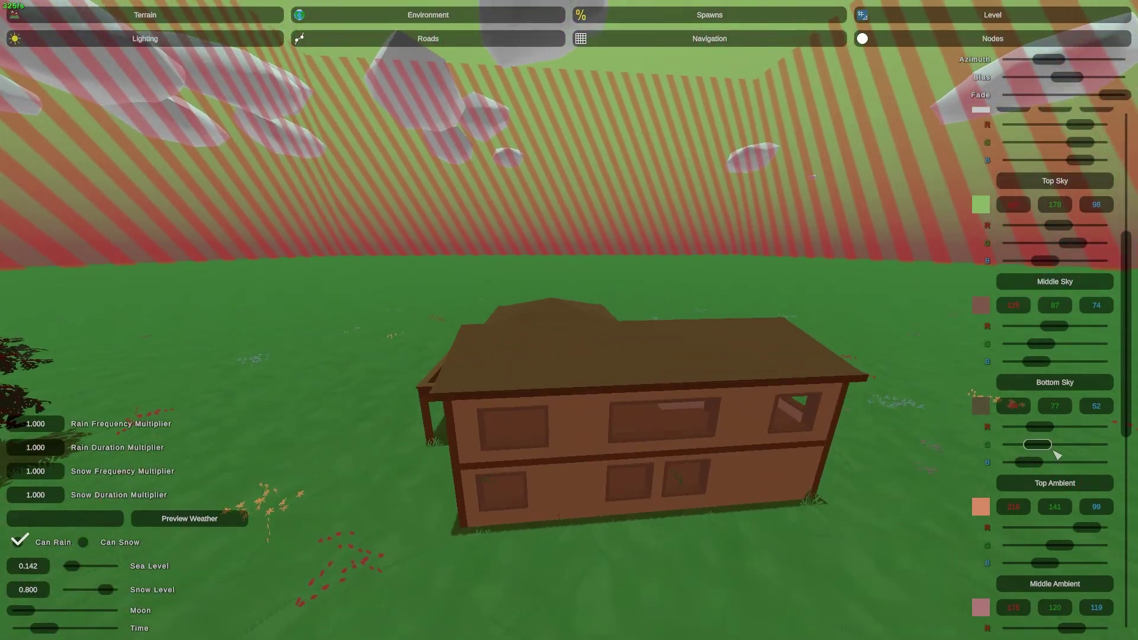
Change the midday Top Ambient colour to pinkish purple, with red 180, green 114 and blue 158
scroll(1104, 471, "down", 1)
right_click_drag(581, 385, 439, 386)
key("d")
right_click_drag(760, 293, 674, 218)
key("d")
right_click_drag(542, 430, 693, 339)
key("a")
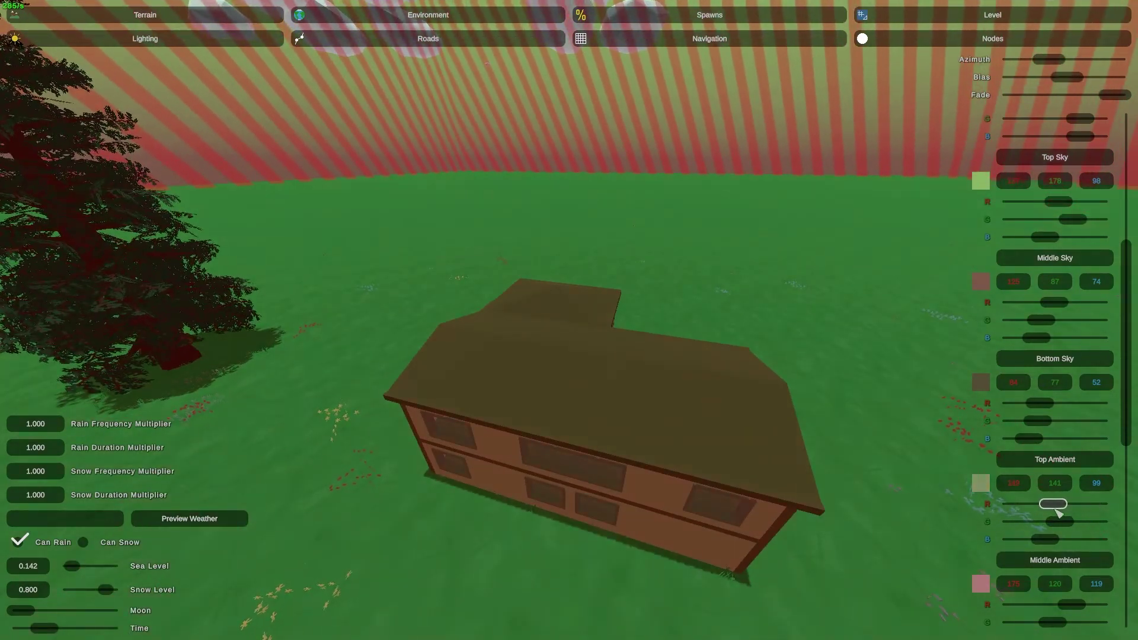
right_click_drag(873, 416, 770, 409)
mouse_move(1060, 523)
left_mouse_down()
mouse_move(1030, 524)
mouse_move(1062, 525)
left_mouse_up()
right_click_drag(1055, 522, 877, 356)
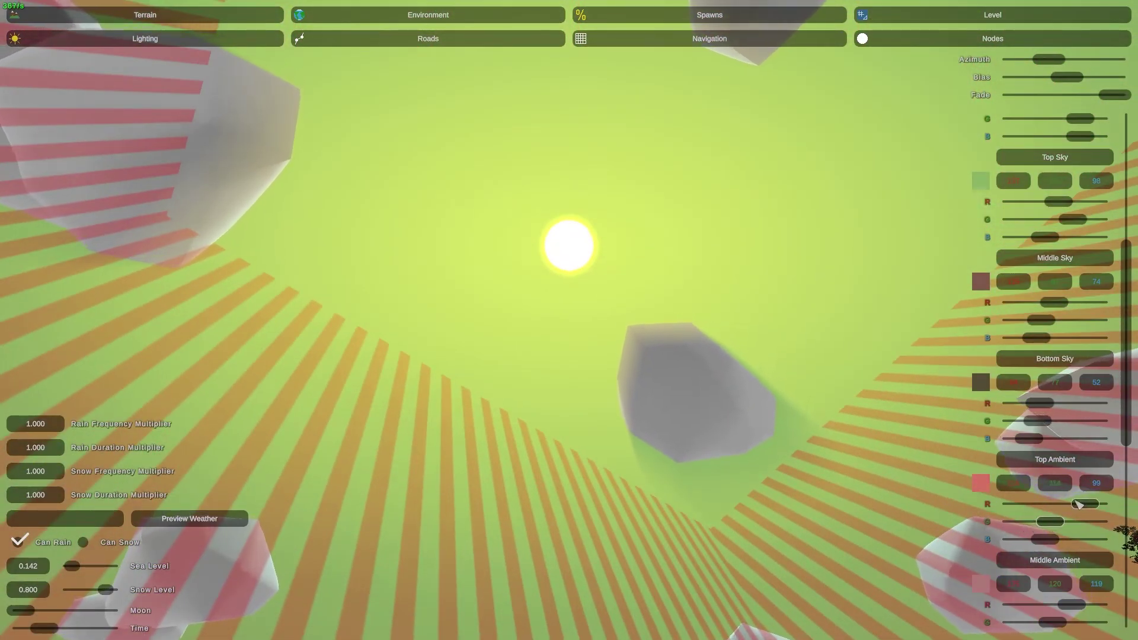
left_click_drag(1065, 508, 1069, 508)
right_click_drag(1068, 508, 1108, 623)
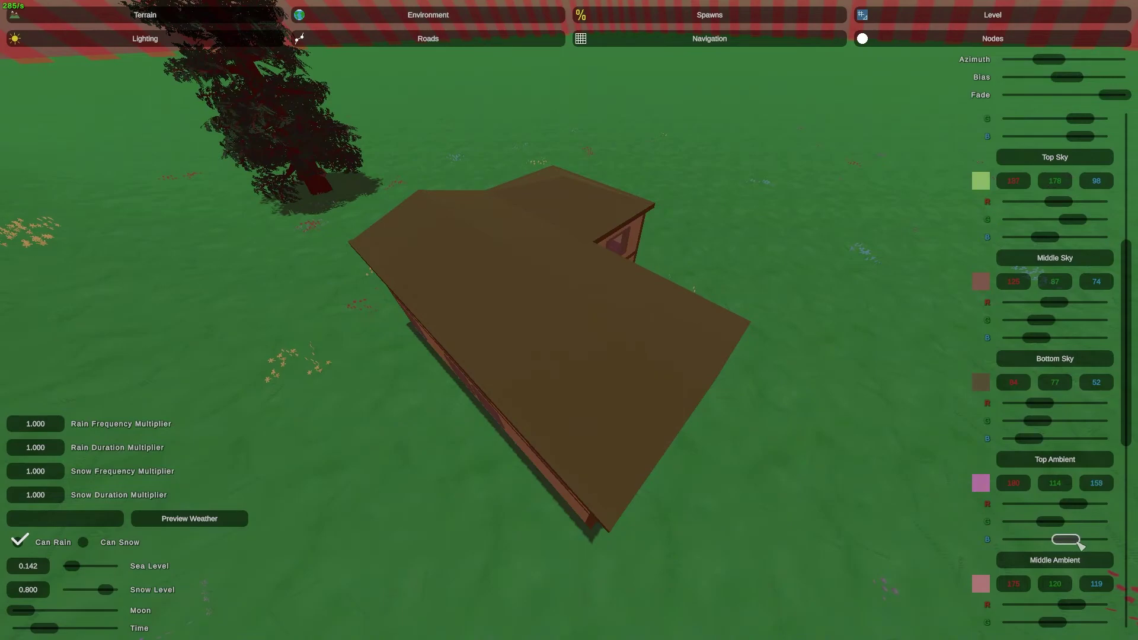
Raise the blue of the midday Top Ambient colour to 255 and lower the red of Middle Ambient, with the house up close
right_click_drag(1113, 547, 559, 314)
right_click_drag(696, 379, 777, 433)
key("w")
key("w")
right_click_drag(569, 320, 1061, 563)
key("d")
key("w")
key("s")
key("w")
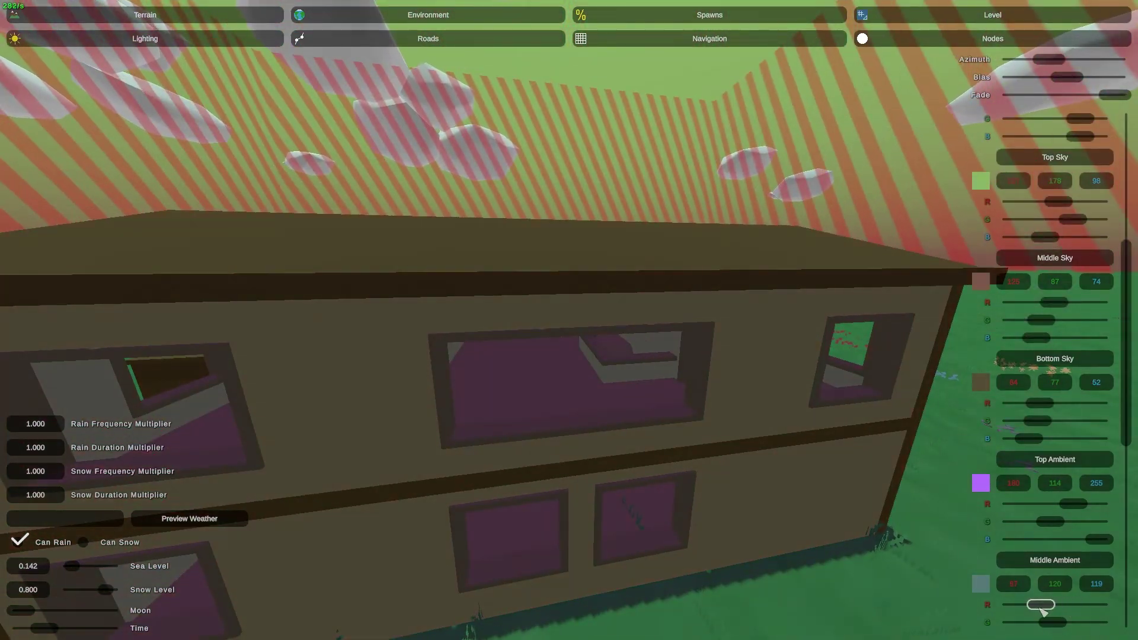
Adjust the red of the midday Middle Ambient colour to give a neutral grey and lower Top Ambient's green to 80
right_click_drag(670, 357, 409, 355)
key("s")
right_click_drag(627, 338, 755, 326)
key("a")
key("s")
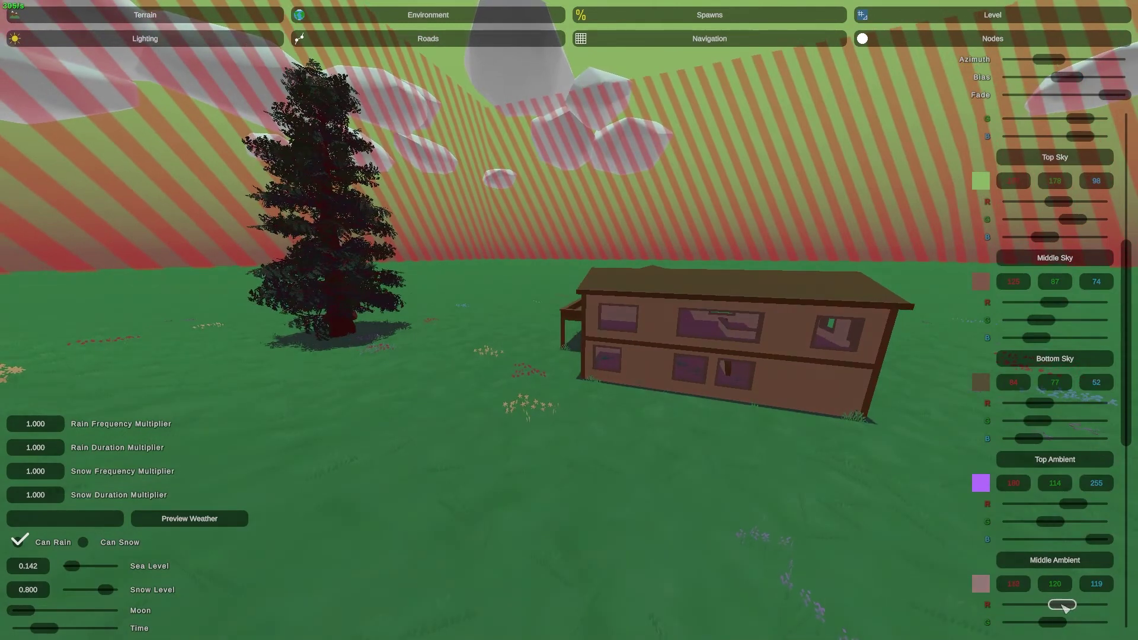
right_click_drag(860, 350, 913, 476)
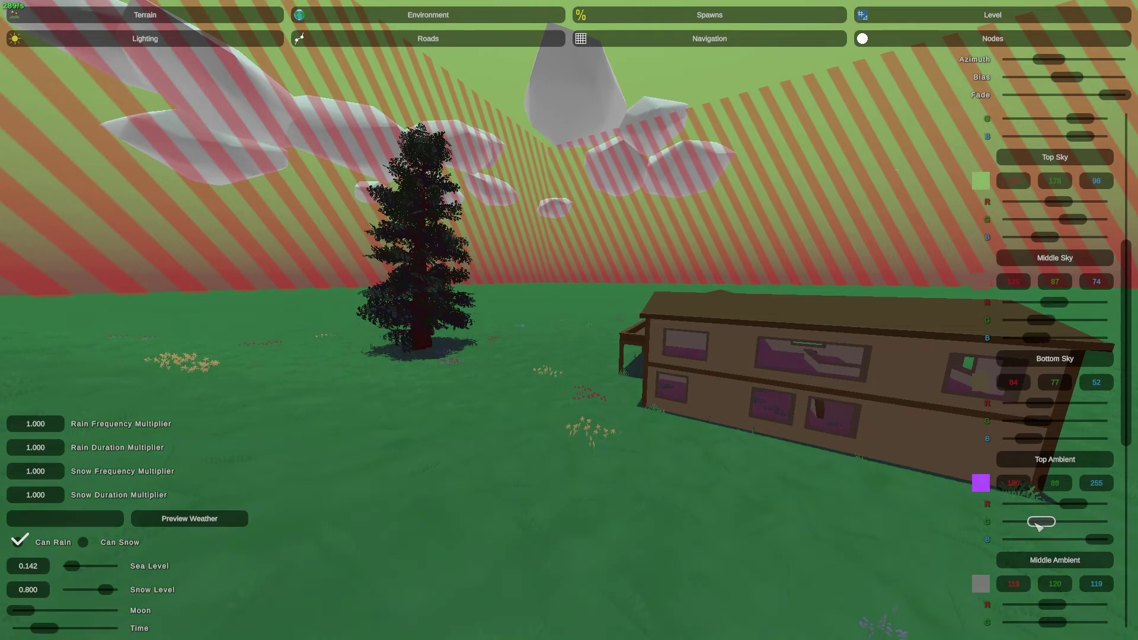
right_click_drag(863, 403, 1007, 474)
scroll(1061, 533, "down", 2)
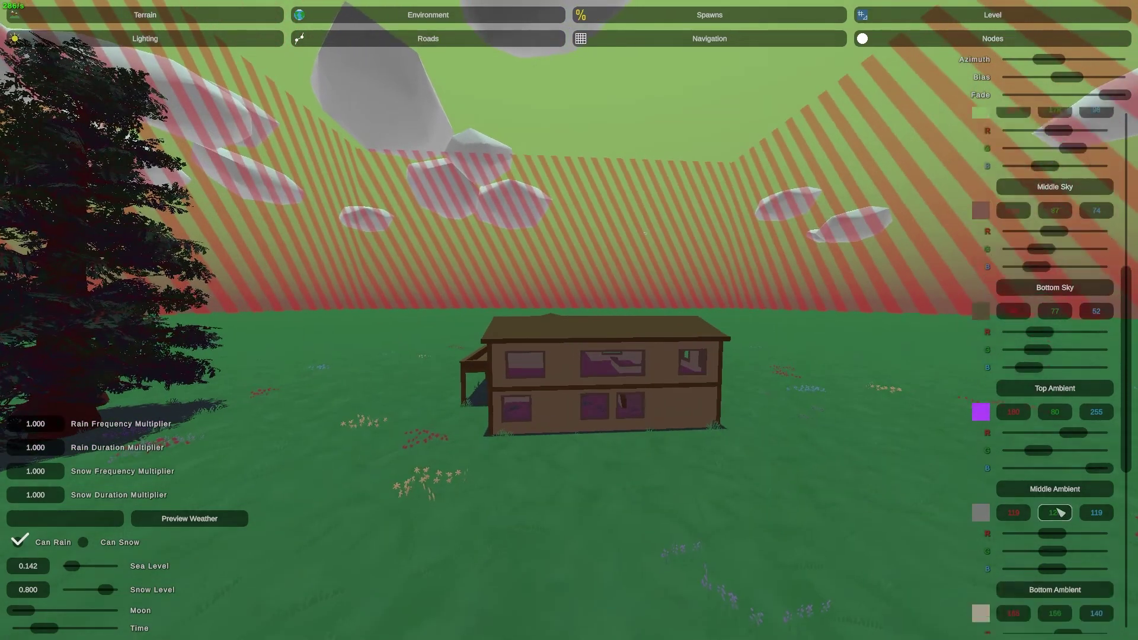
Change the midday Bottom Ambient colour to magenta, with its green lowered to 54
left_click_drag(1069, 585, 1089, 566)
key("w")
right_click_drag(948, 486, 848, 569)
key("d")
key("a")
right_click_drag(1090, 403, 1095, 393)
key("s")
Change the midday Clouds colour to light purple, with green 132 and blue 210, while watching the sky
scroll(1095, 393, "down", 3)
right_click_drag(1079, 432, 1009, 581)
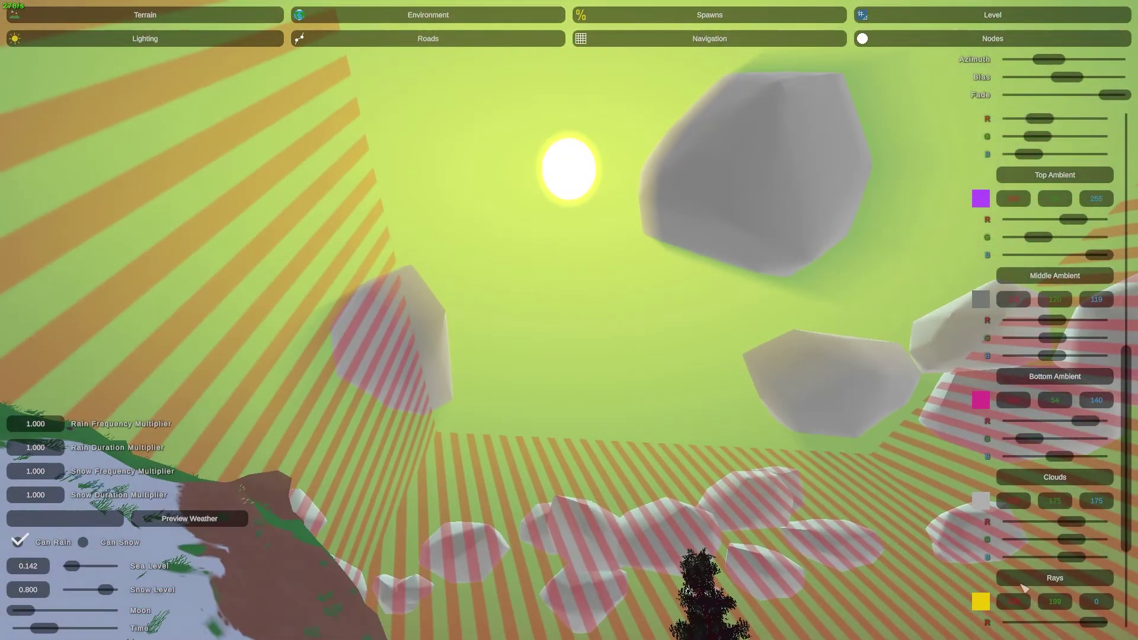
left_click_drag(1067, 543, 1056, 541)
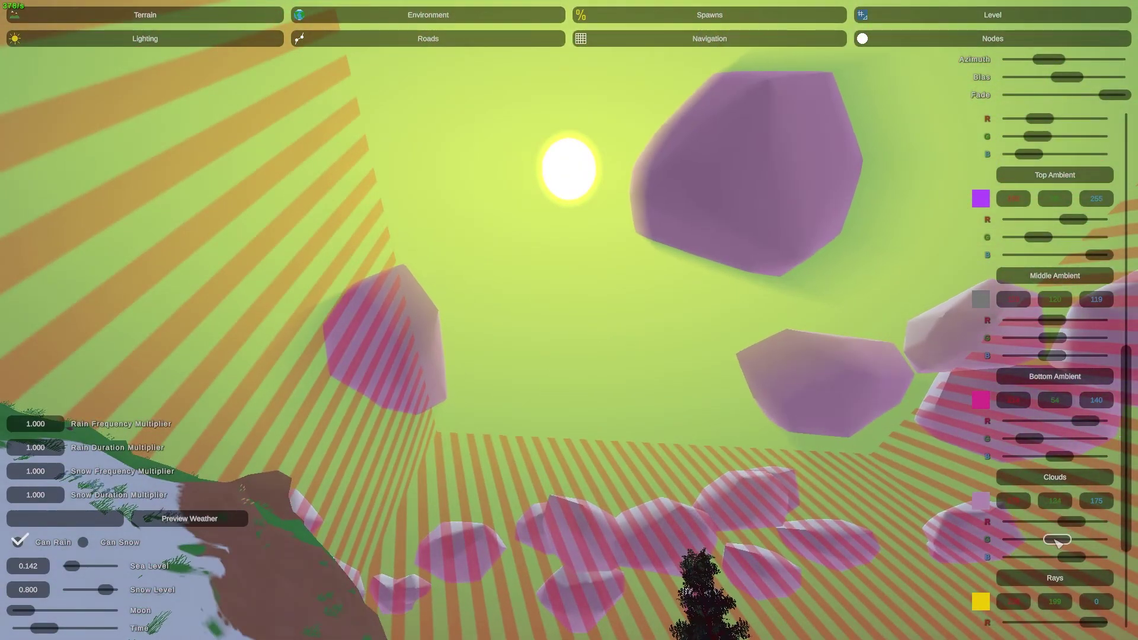
right_click_drag(1090, 561, 1066, 608)
key("s")
right_click_drag(567, 356, 571, 323)
Shift the midday Particle Lighting colour towards blue by lowering its red and setting its green to 149
scroll(1097, 539, "down", 2)
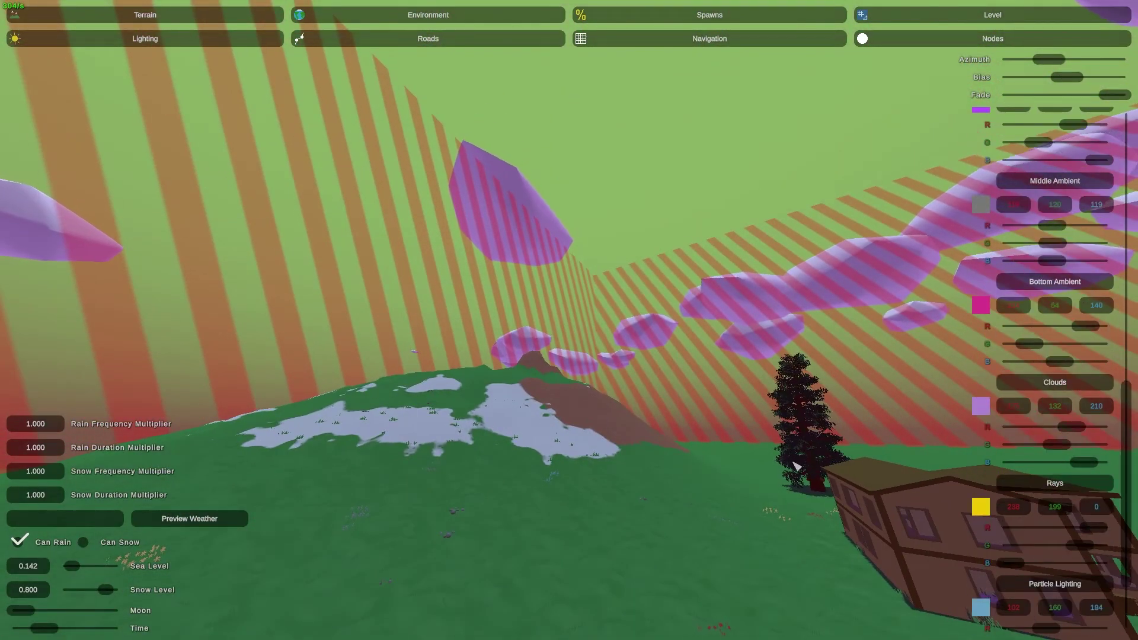
scroll(1020, 510, "down", 2)
key("s")
right_click_drag(1001, 534, 1033, 556)
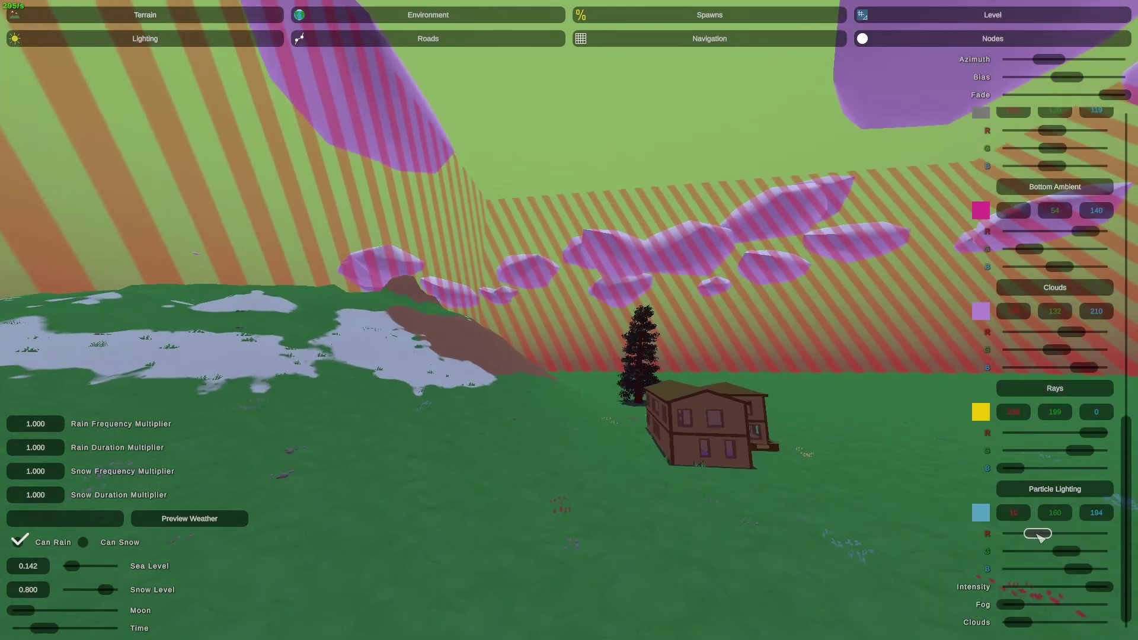
Switch the lighting to dusk and vary its Intensity, with the whole terrain in view
scroll(1056, 554, "up", 17)
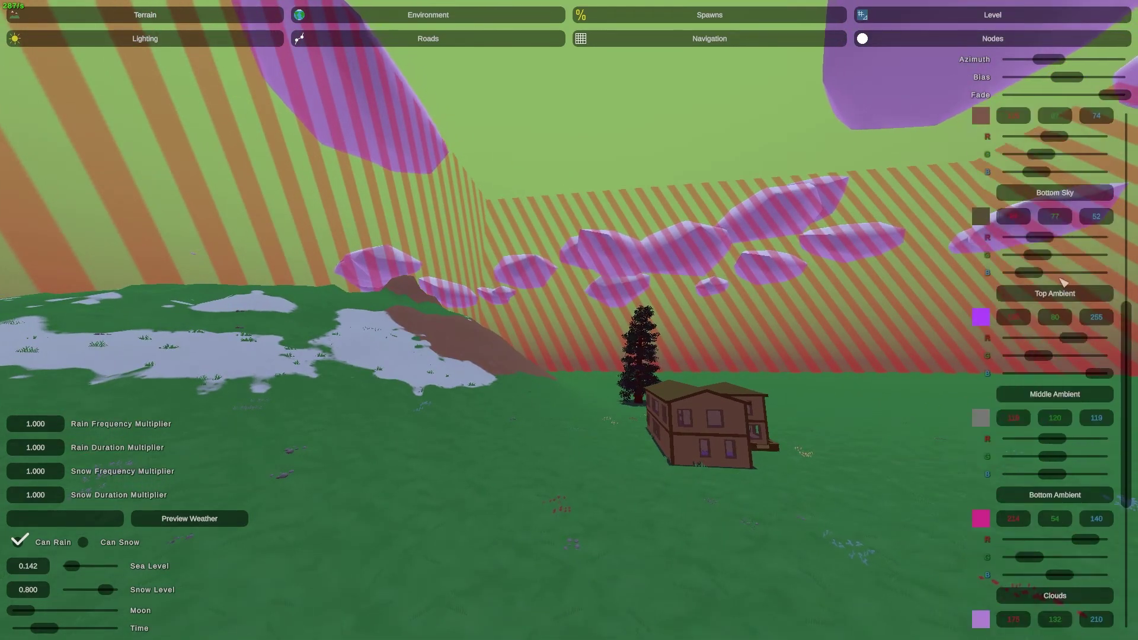
left_click(1080, 172)
scroll(1091, 462, "down", 18)
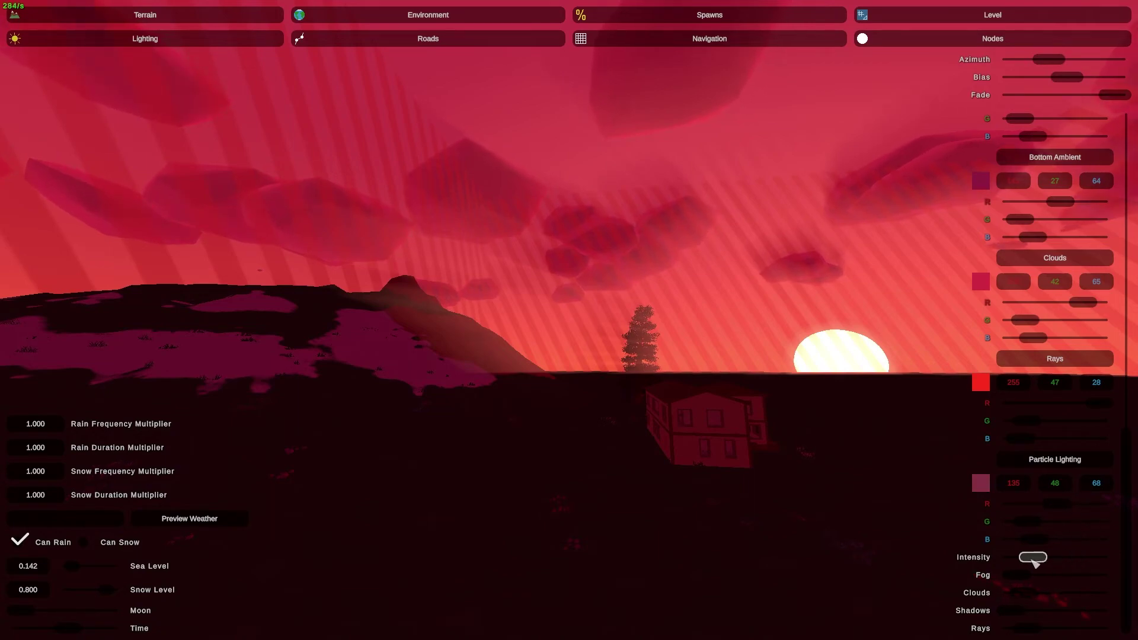
left_click_drag(1091, 564, 1076, 564)
right_click_drag(1075, 564, 1040, 592)
key("s")
key("s")
right_click_drag(569, 320, 640, 301)
Switch the lighting back to midday and leave its Intensity at the maximum
scroll(1087, 224, "up", 15)
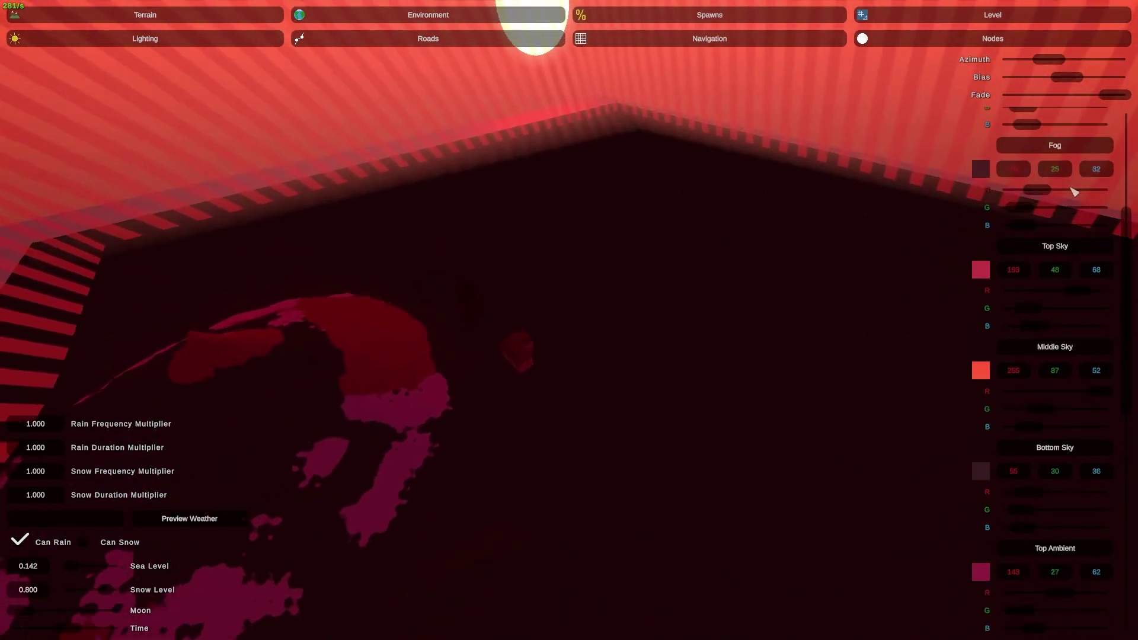
left_click(1055, 139)
scroll(1084, 572, "down", 18)
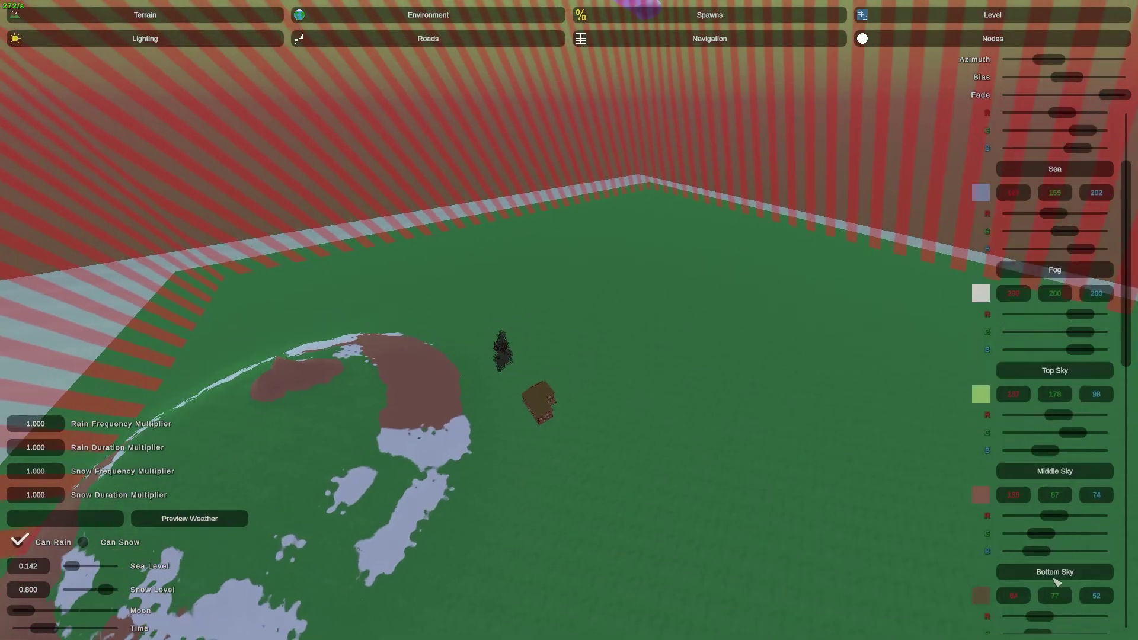
scroll(1083, 572, "down", 4)
mouse_move(1097, 557)
left_mouse_down()
mouse_move(1031, 558)
mouse_move(1101, 565)
left_mouse_up()
mouse_move(889, 455)
right_mouse_down()
mouse_move(877, 475)
mouse_move(877, 459)
right_mouse_up()
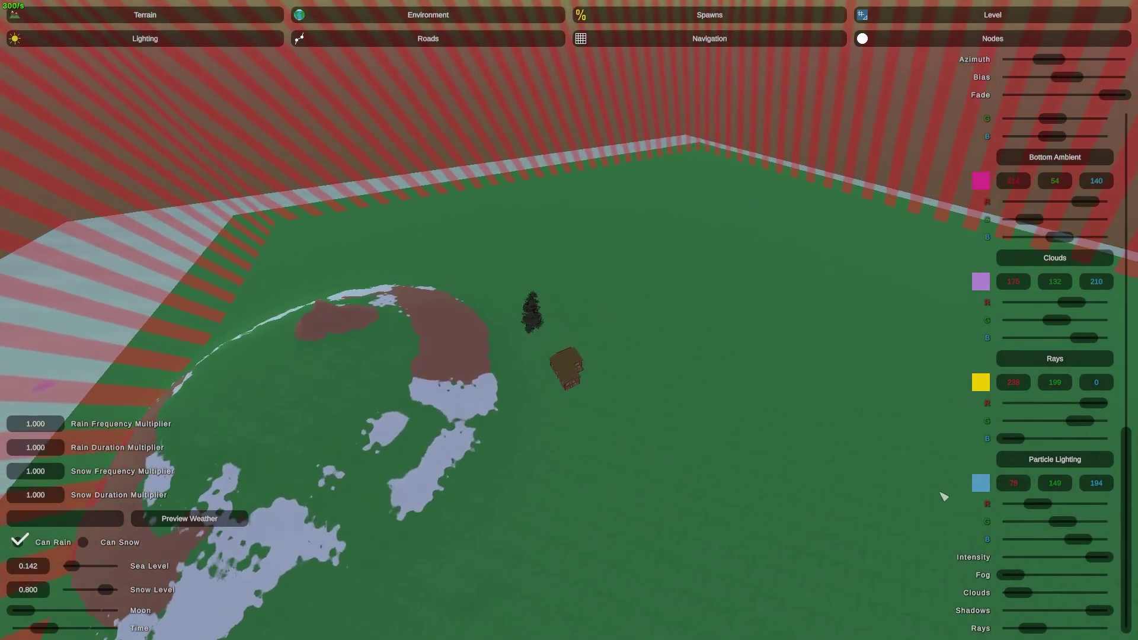
Try the midday Fog amount and leave it at the minimum, with the map border in view
mouse_move(1012, 576)
left_mouse_down()
mouse_move(1040, 575)
mouse_move(1009, 575)
left_mouse_up()
right_click_drag(821, 514, 815, 499)
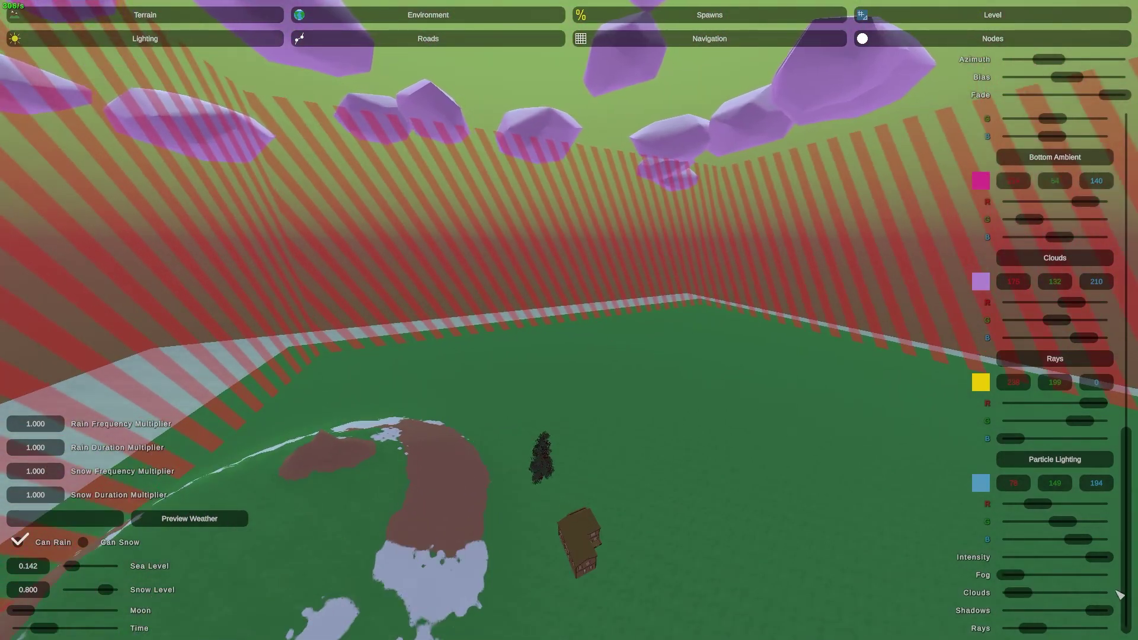
right_click_drag(801, 516, 590, 329)
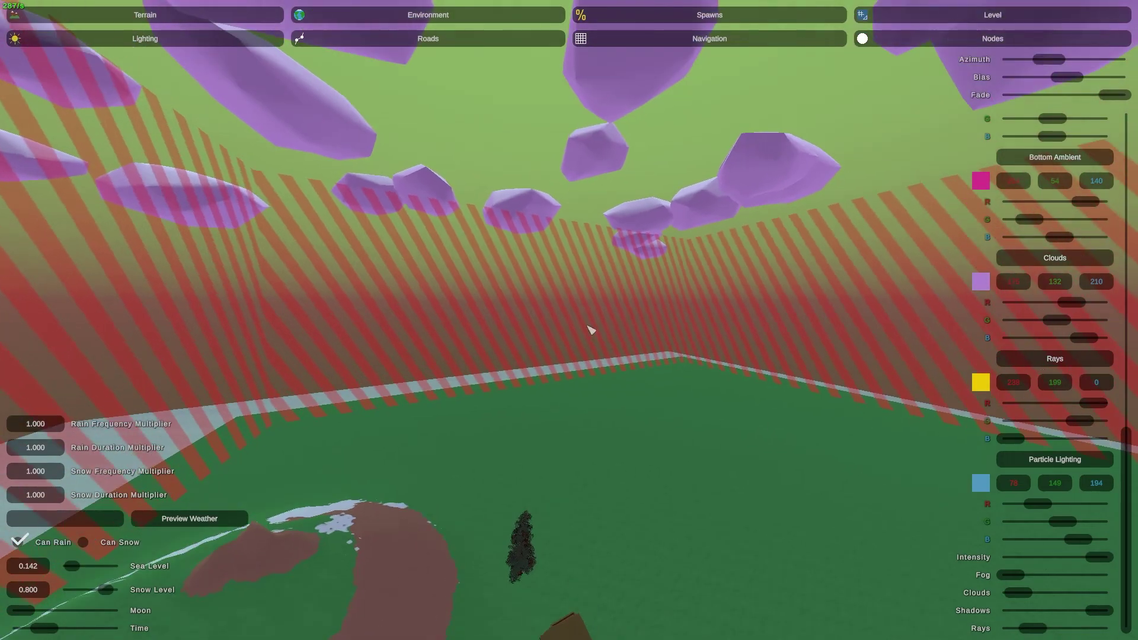
Try several midday Clouds amounts against the sky and settle on a value near the minimum
left_click_drag(1018, 600, 1021, 601)
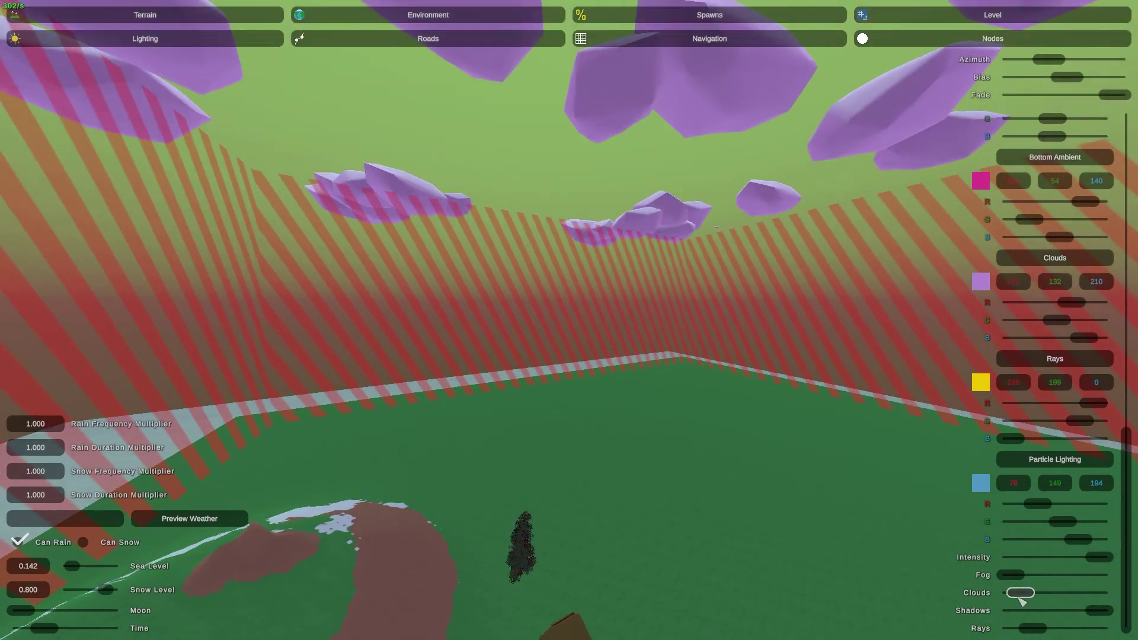
right_click_drag(1018, 599, 883, 446)
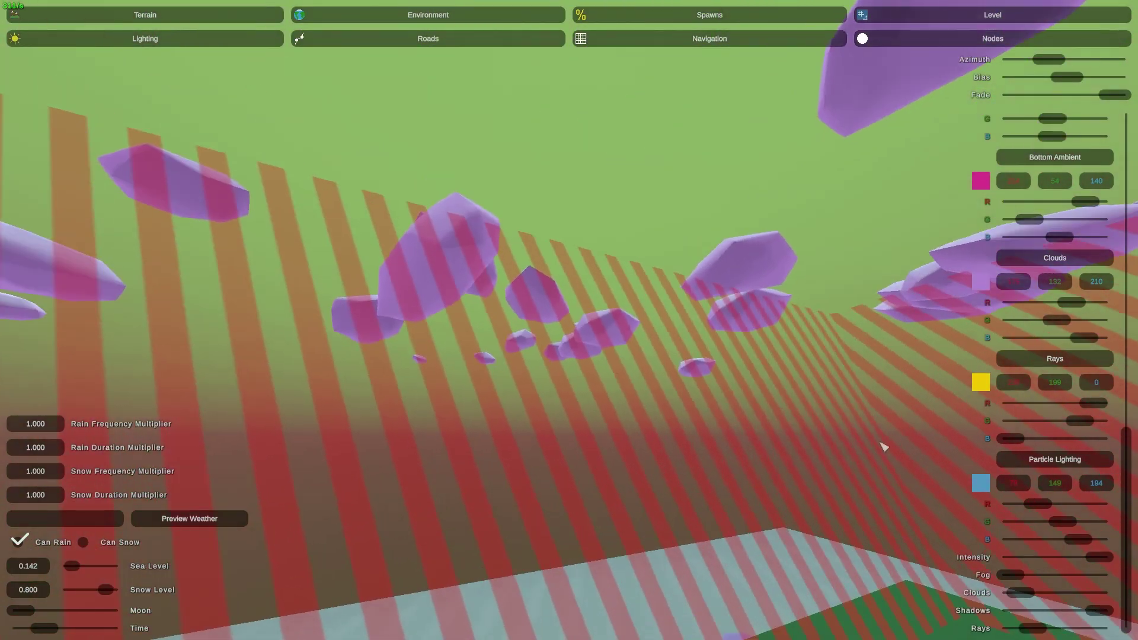
left_click_drag(1016, 600, 1011, 600)
right_click_drag(1011, 600, 569, 320)
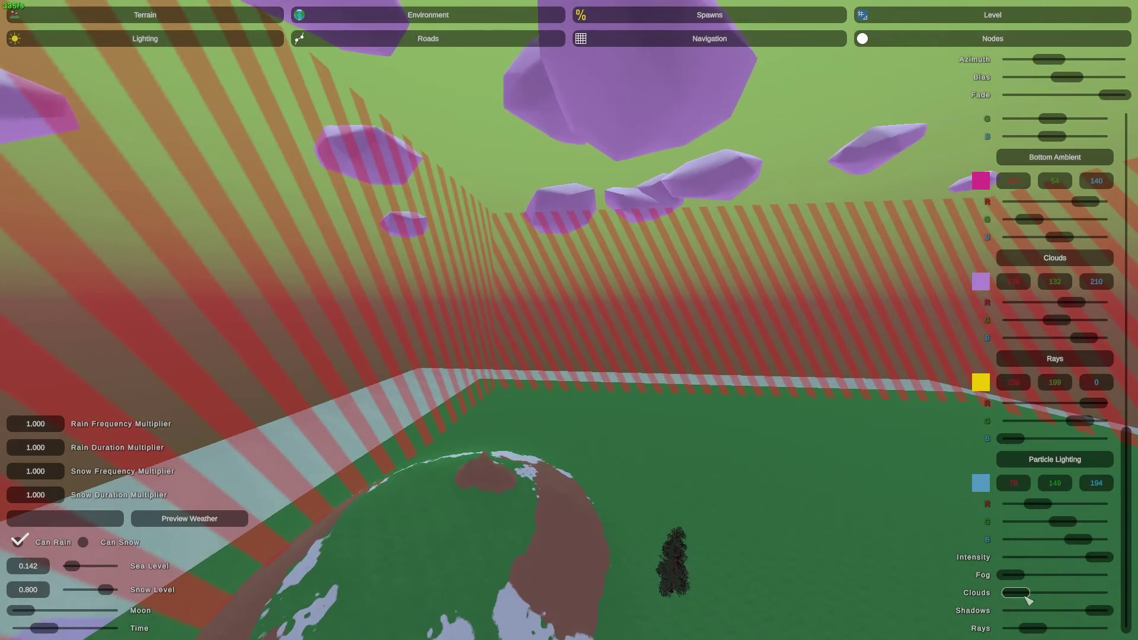
left_click_drag(1020, 600, 1023, 599)
mouse_move(981, 573)
right_mouse_down()
mouse_move(569, 320)
mouse_move(1000, 576)
right_mouse_up()
left_click_drag(1023, 600, 1017, 599)
right_click_drag(1008, 594, 569, 320)
Lower the midday Shadows strength and return it to the maximum, with the tree and house in view
key("s")
key("w")
key("a")
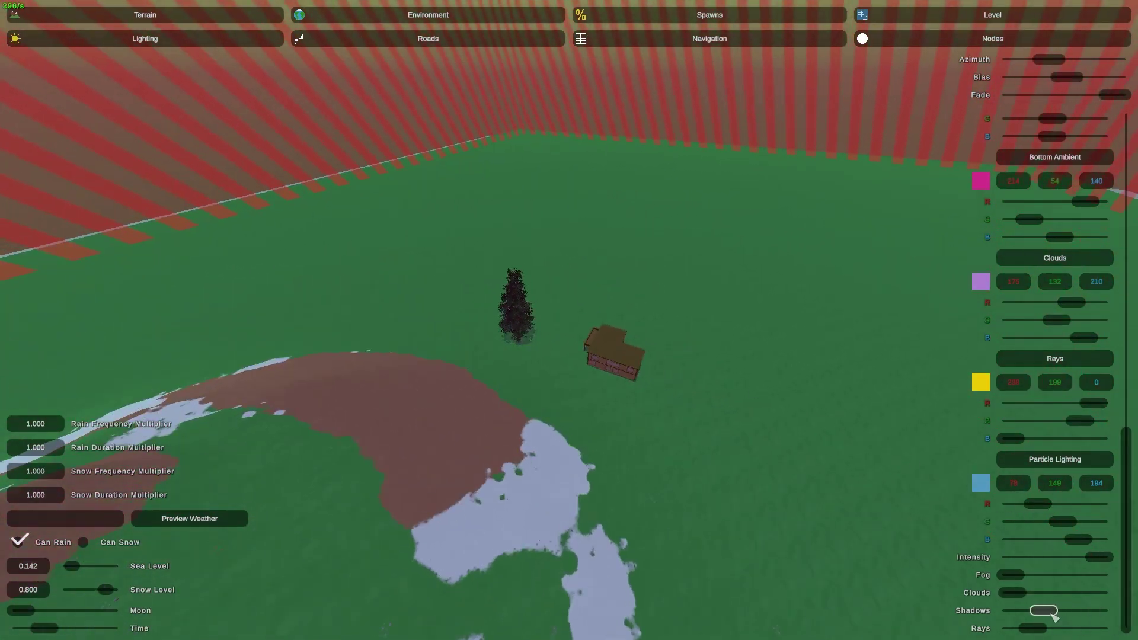
right_click_drag(1119, 630, 569, 320)
key("w")
key("w")
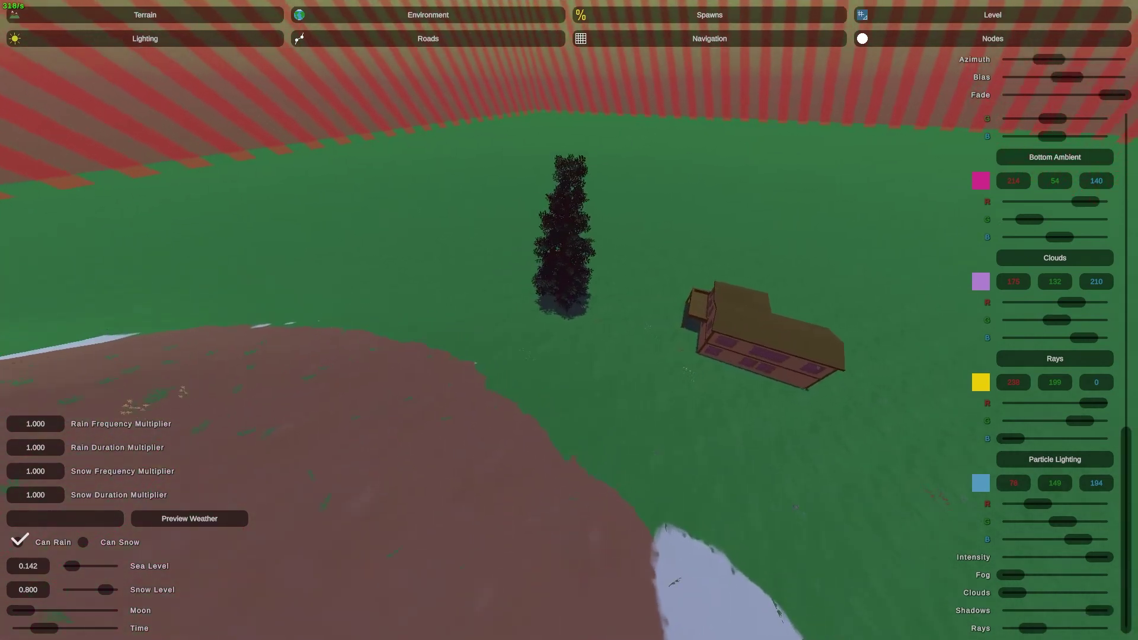
right_click_drag(569, 320, 569, 320)
key("a")
mouse_move(1104, 616)
left_mouse_down()
mouse_move(1058, 617)
mouse_move(1123, 619)
left_mouse_up()
Vary the midday Rays strength beside the tree and raise it to slightly below half
right_click_drag(751, 356, 830, 335)
key("a")
right_click_drag(568, 320, 445, 314)
key("d")
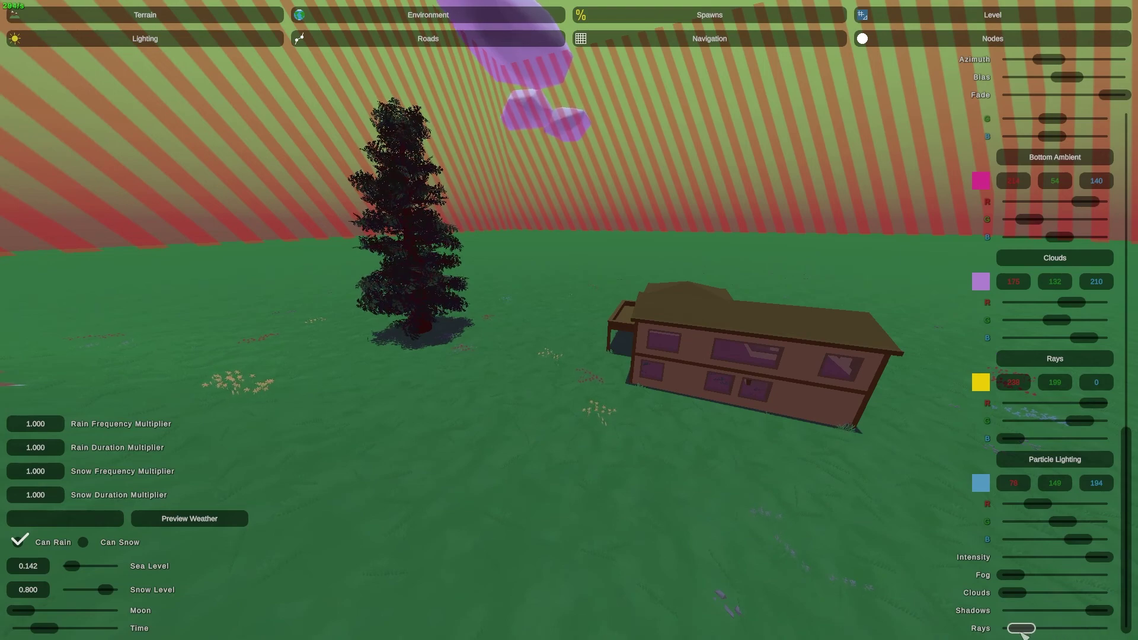
key("w")
right_click_drag(702, 510, 560, 463)
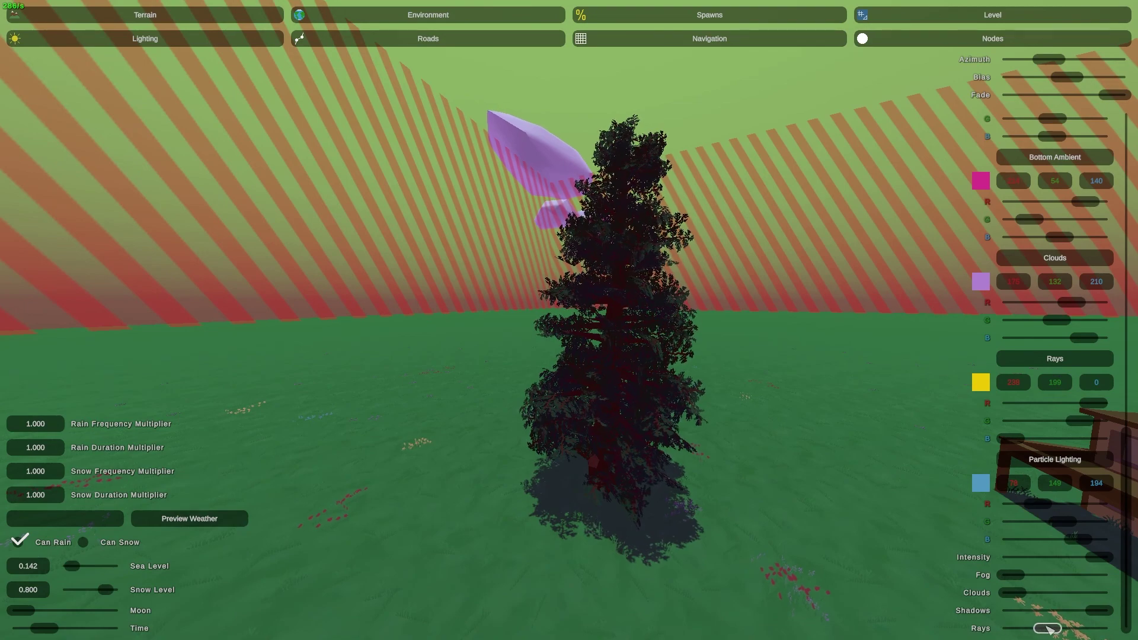
Switch the lighting to dusk and adjust its Rays strength to slightly above half, with the sun and tree in view
scroll(1097, 249, "up", 10)
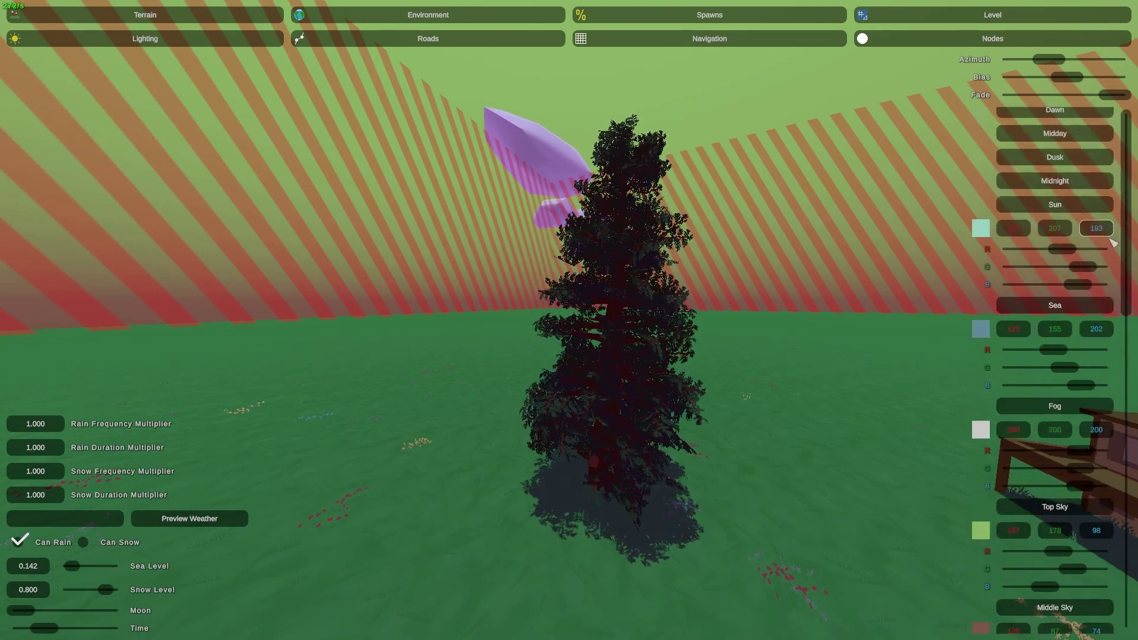
left_click(1055, 157)
scroll(1134, 511, "down", 10)
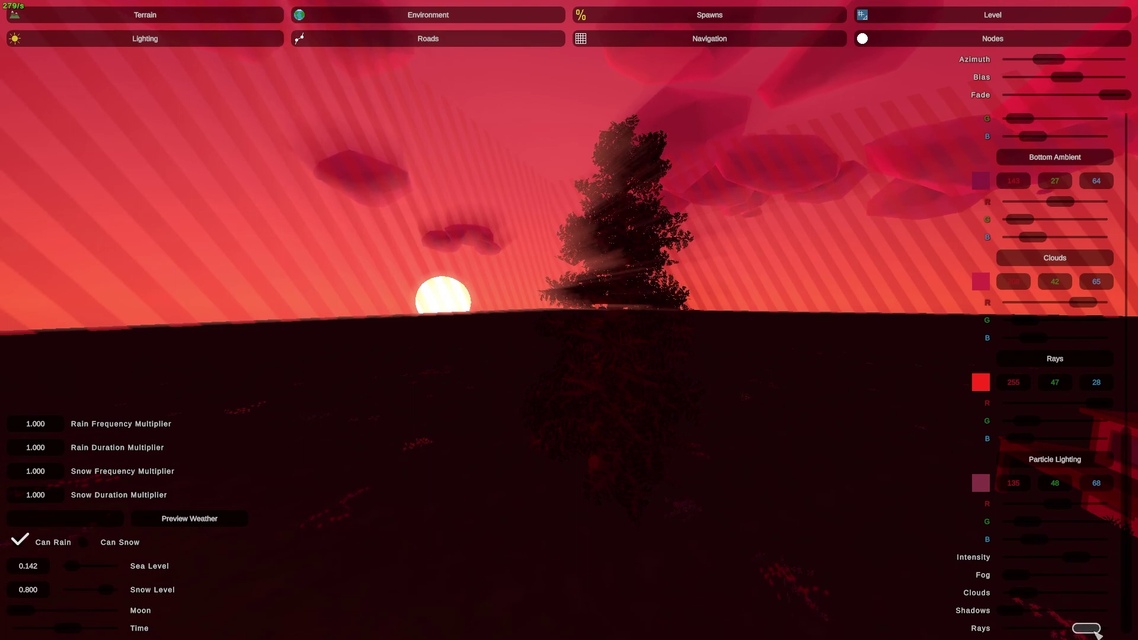
left_click_drag(1063, 633, 1069, 631)
key("s")
right_click_drag(772, 541, 700, 349)
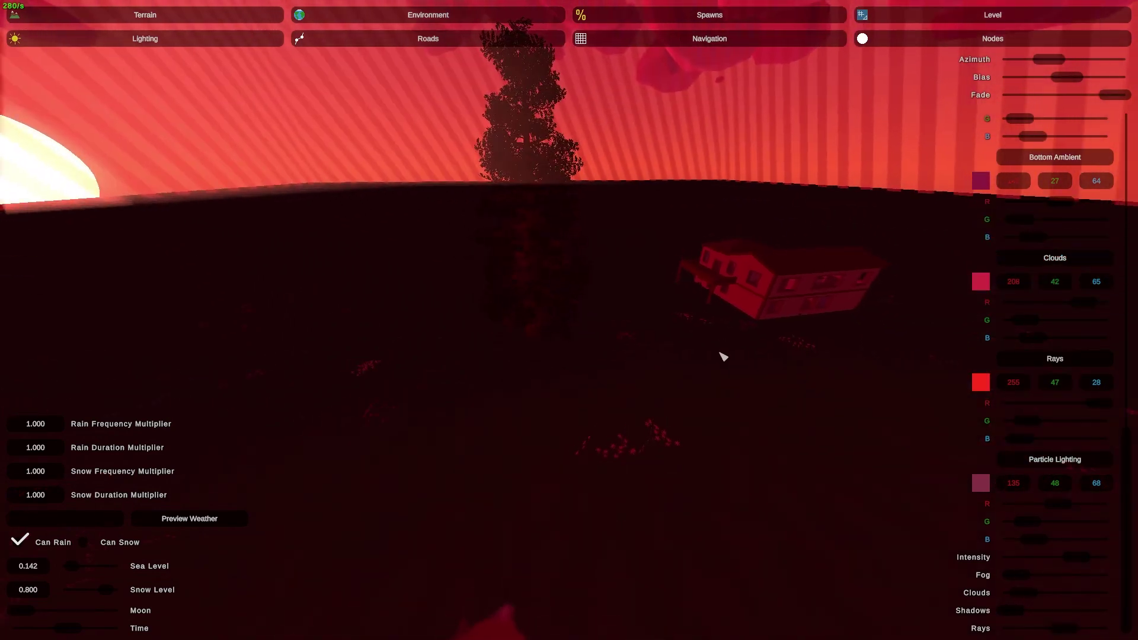
Lower the dusk Rays strength to slightly below half while viewing the sun from the hillside
key("s")
right_click_drag(728, 463, 584, 483)
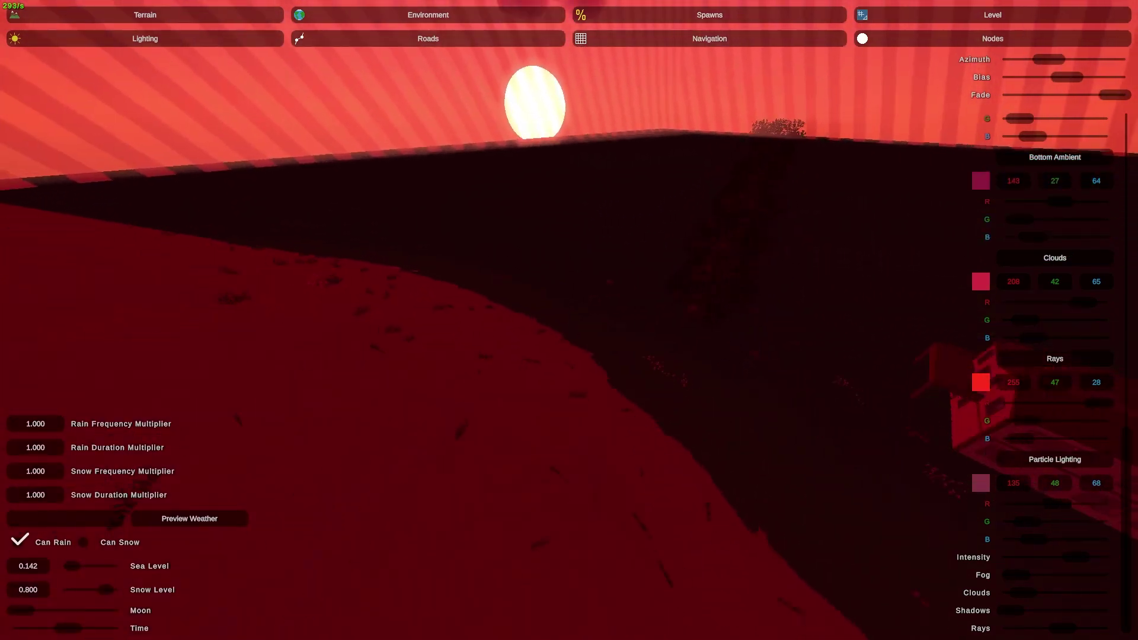
right_click_drag(509, 446, 574, 325)
right_click_drag(1072, 636, 830, 508)
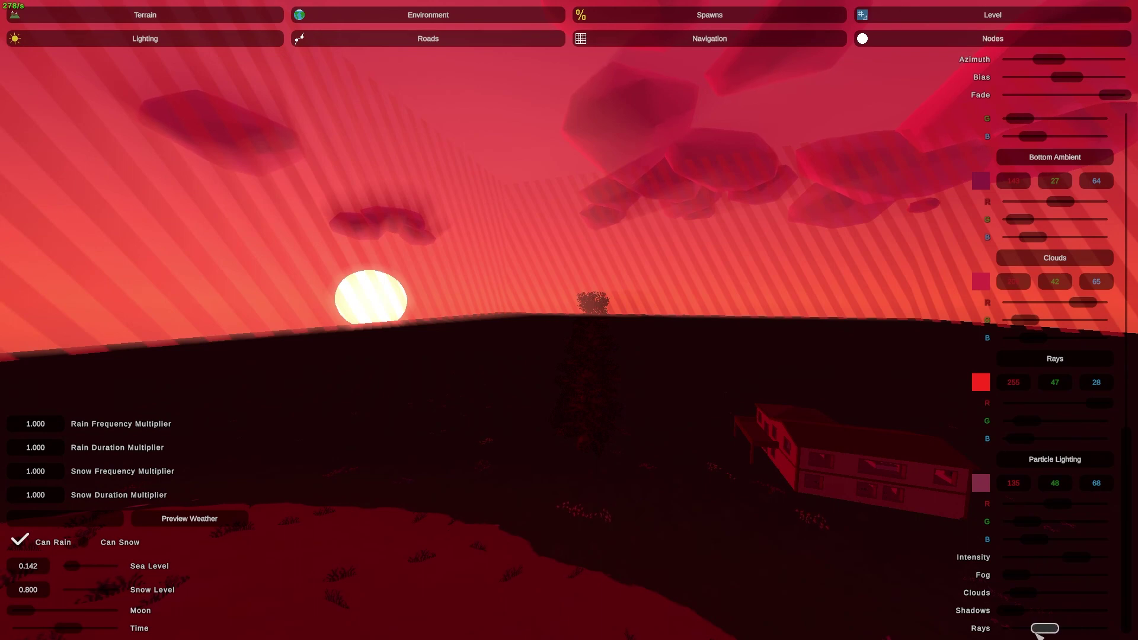